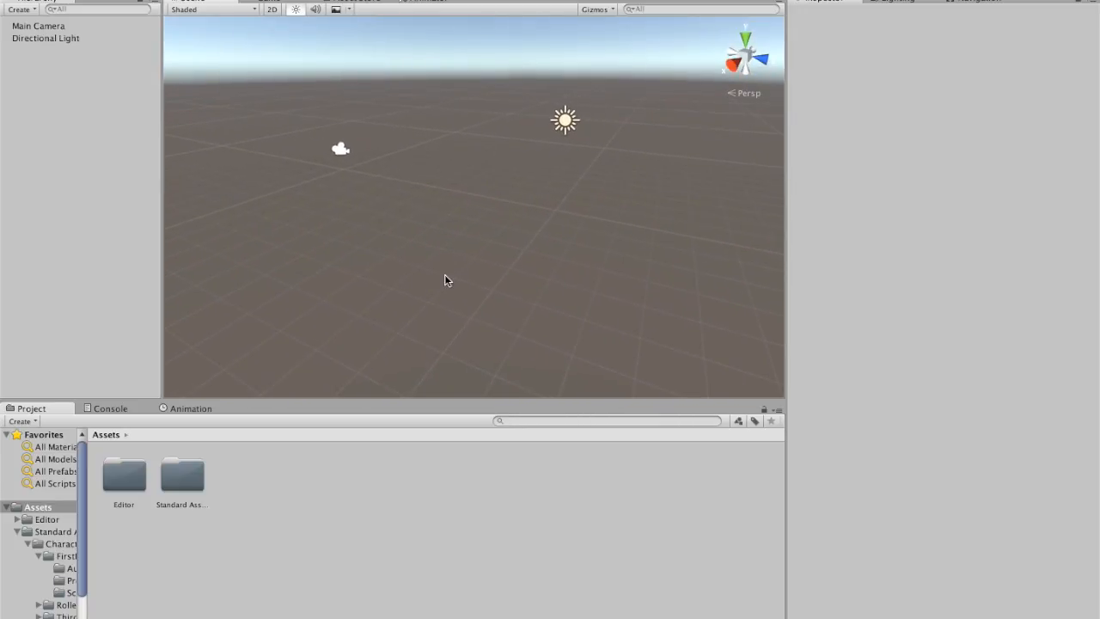
Delete the Main Camera from the scene
left_click(340, 149)
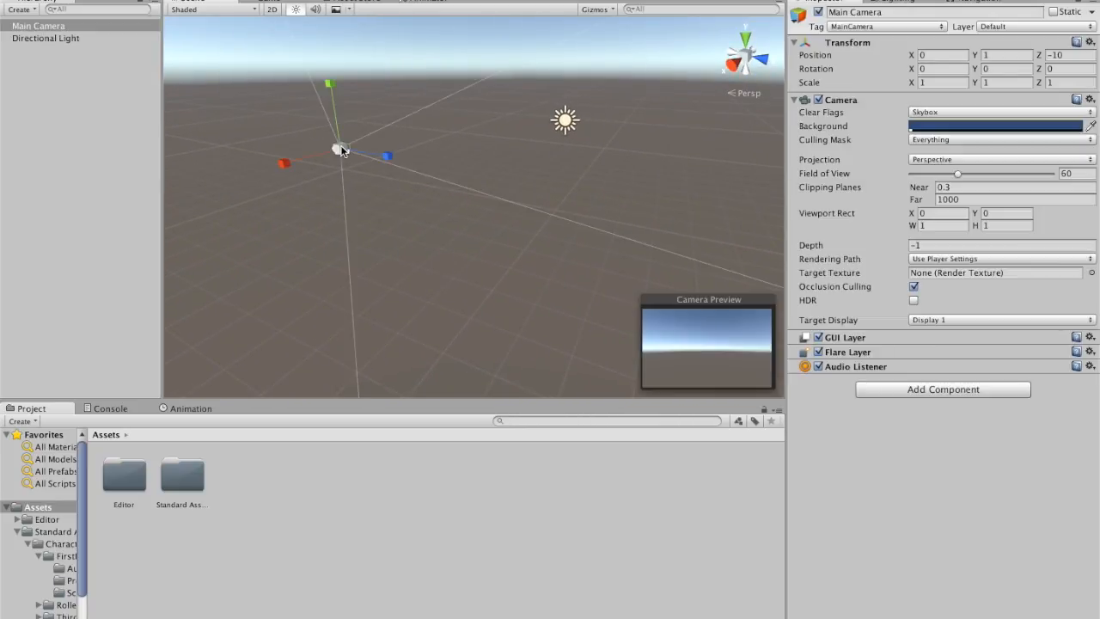
right_click(100, 26)
left_click(108, 97)
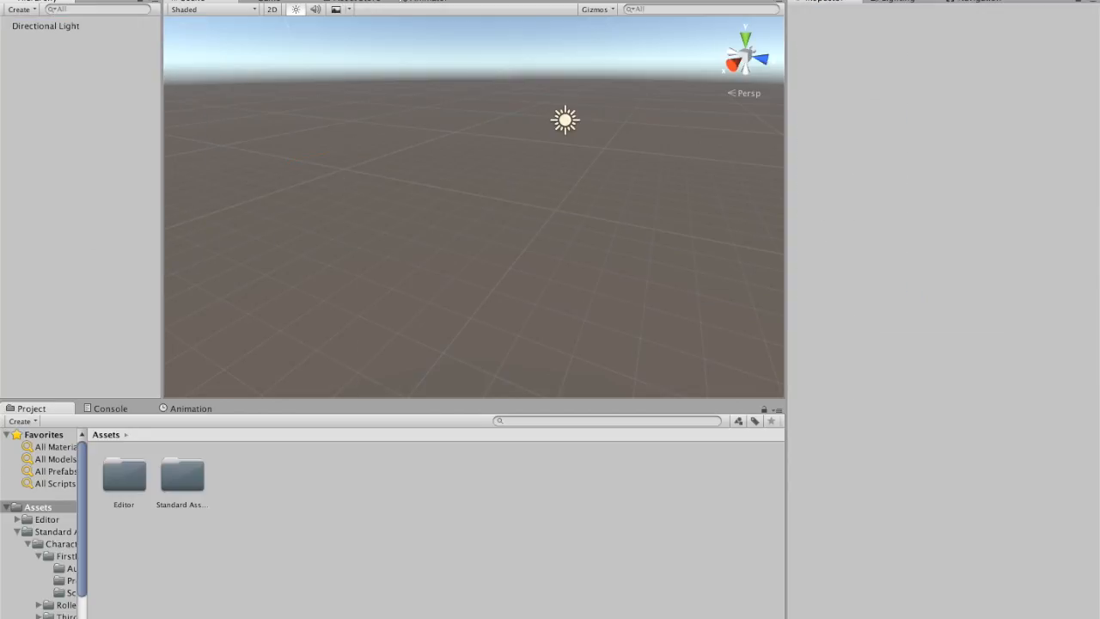
Add a 3D plane to the scene
left_click(207, 0)
mouse_move(228, 22)
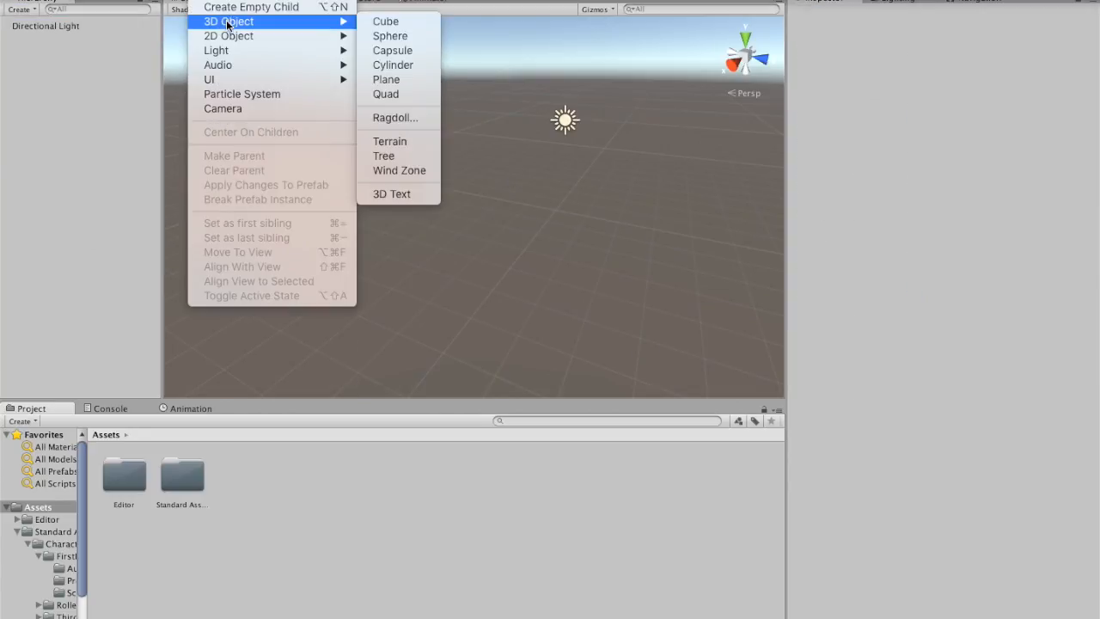
left_click(386, 79)
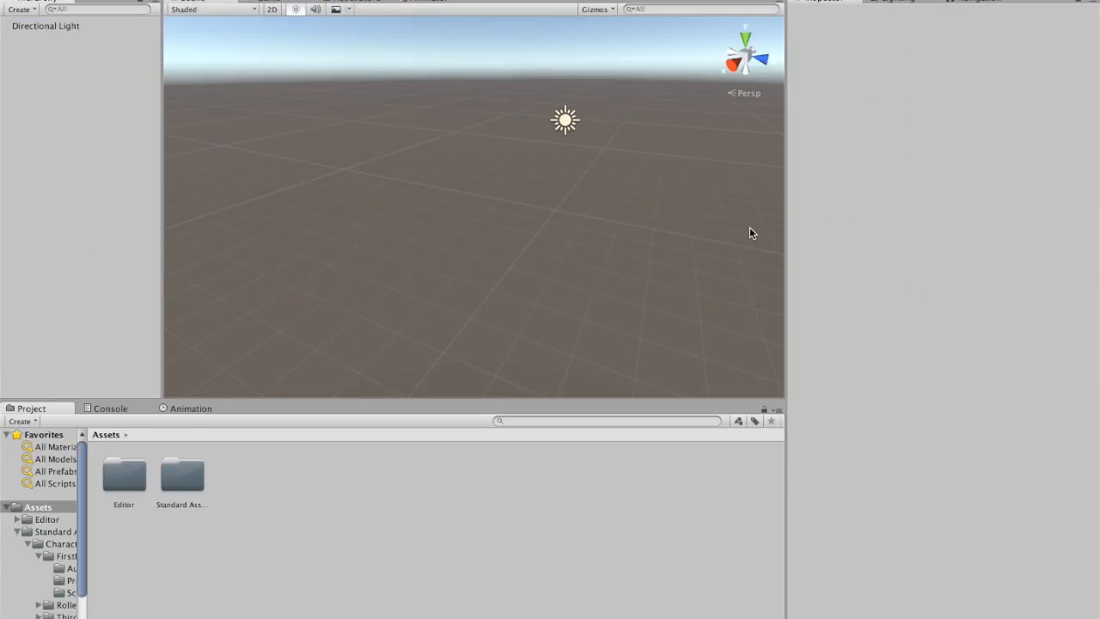
Place the plane at position 0, 0, 0 and scale it up uniformly to about 6.12 on all axes
left_click(1018, 55)
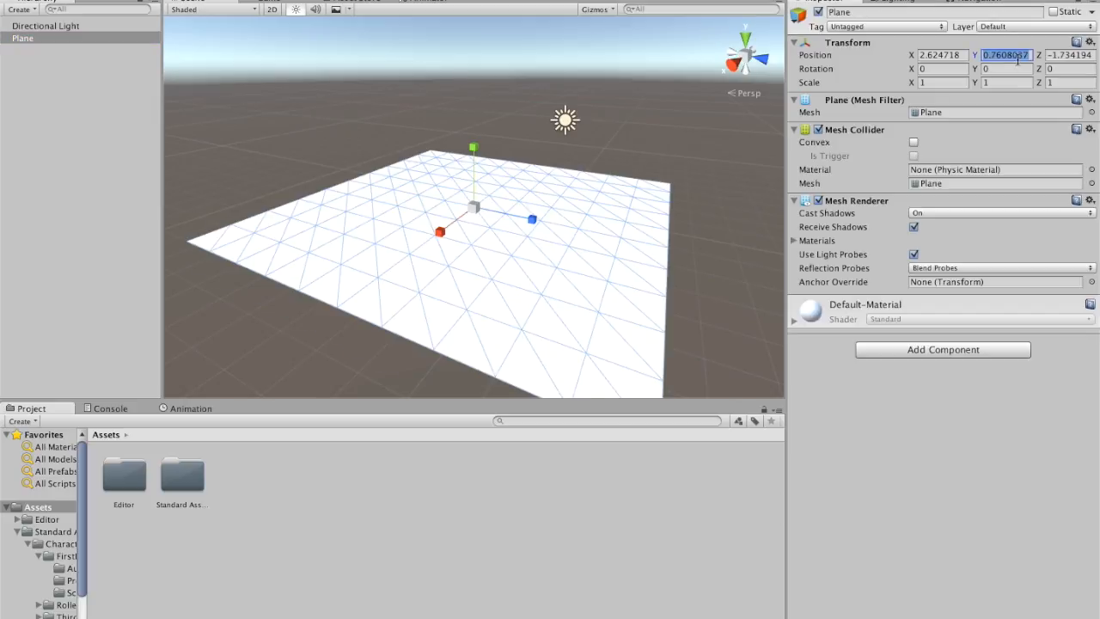
type("0")
left_click(969, 52)
type("0")
left_click(1058, 54)
type("0")
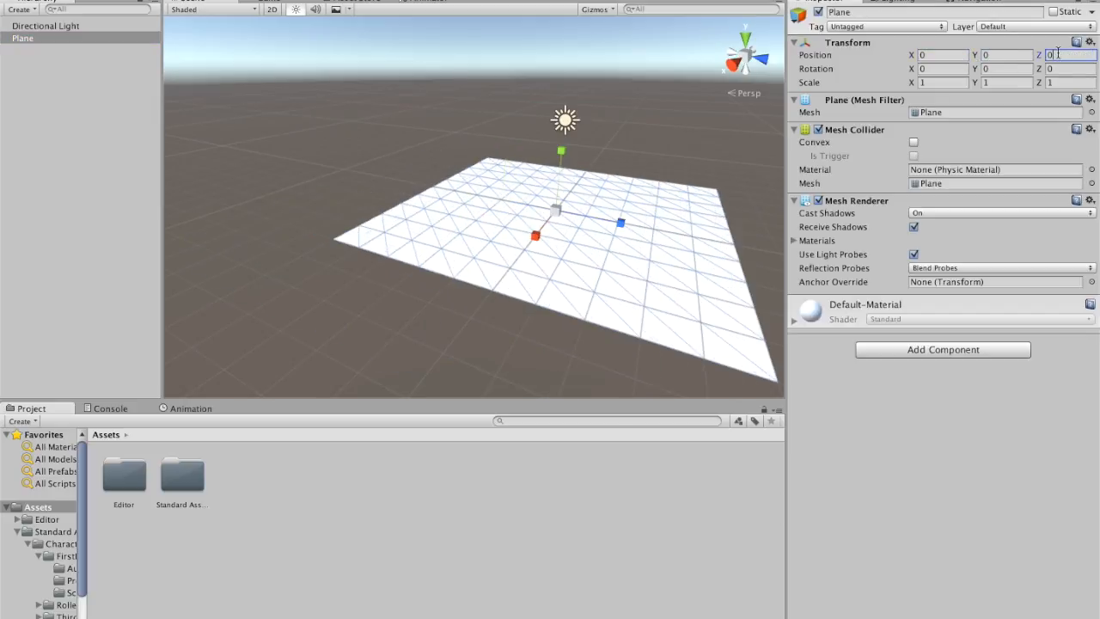
left_click_drag(561, 208, 304, 412)
left_click(327, 501)
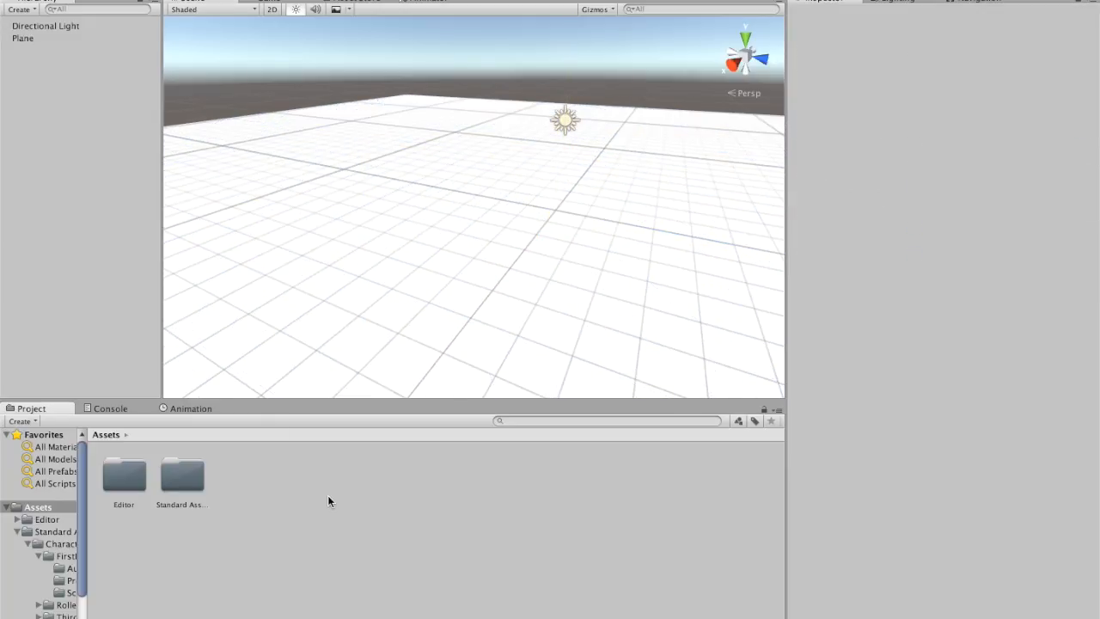
Place the FPSController prefab from the FirstPersonCharacter Prefabs folder of Standard Assets onto the plane
double_click(135, 478)
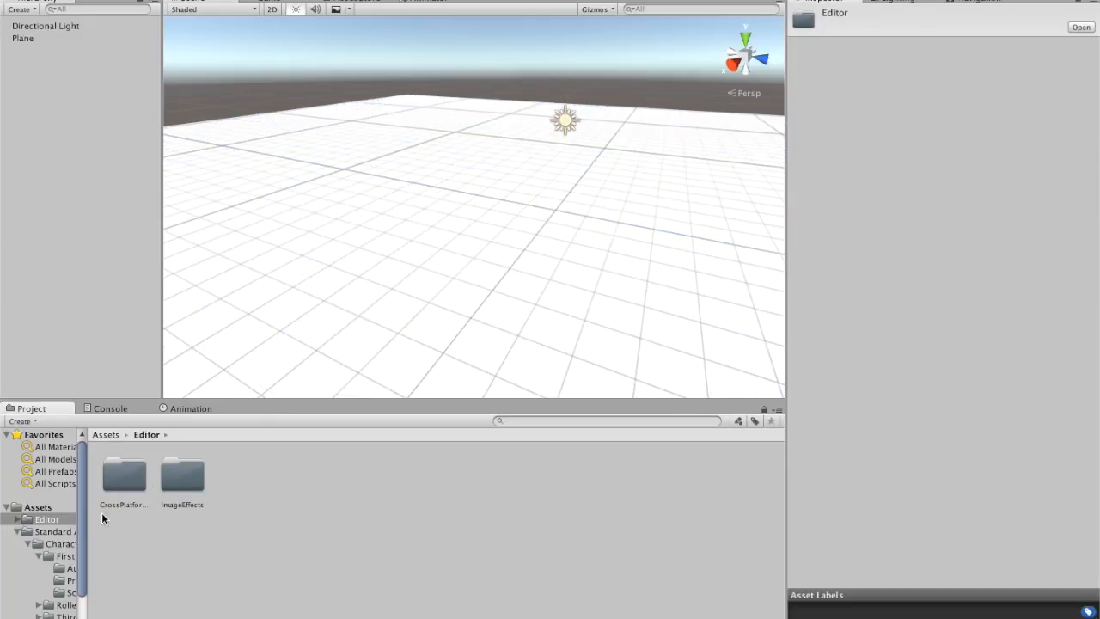
left_click(62, 532)
double_click(124, 477)
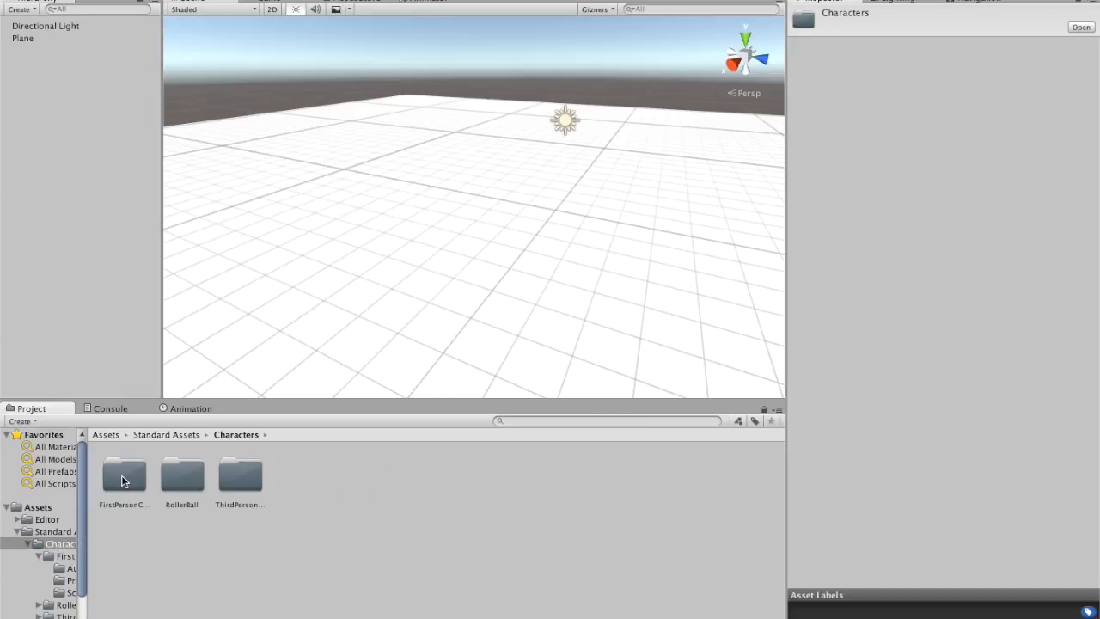
double_click(124, 478)
double_click(230, 482)
left_click_drag(123, 475, 481, 208)
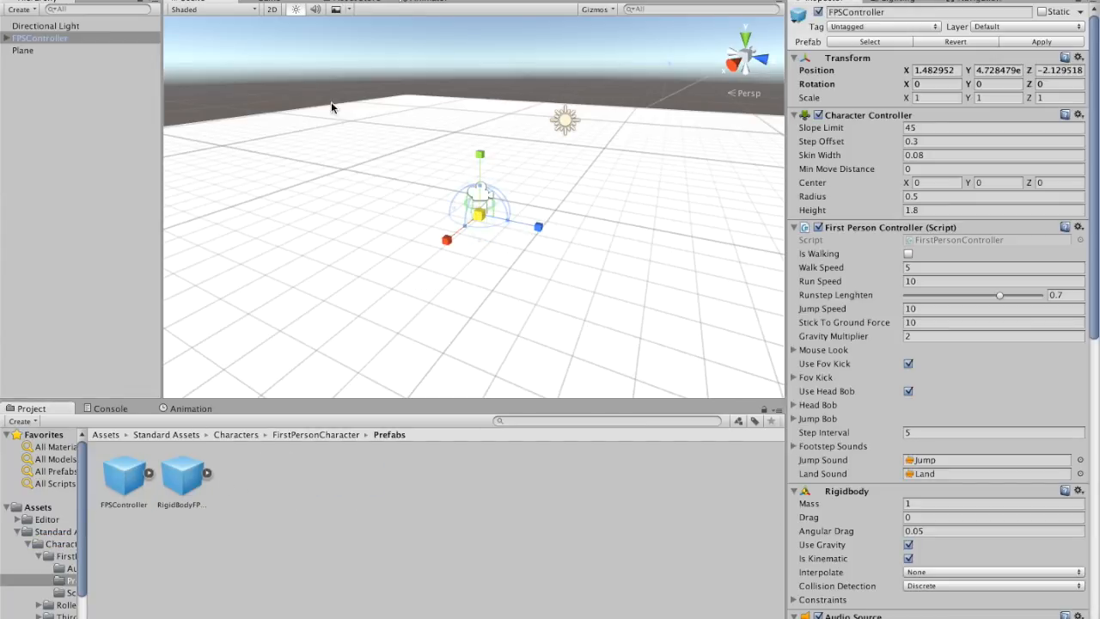
Move the FPSController above the plane to about Y 1.26 and Z -4.3
key("w")
mouse_move(484, 157)
left_mouse_down()
mouse_move(555, 151)
mouse_move(472, 137)
mouse_move(474, 172)
left_mouse_up()
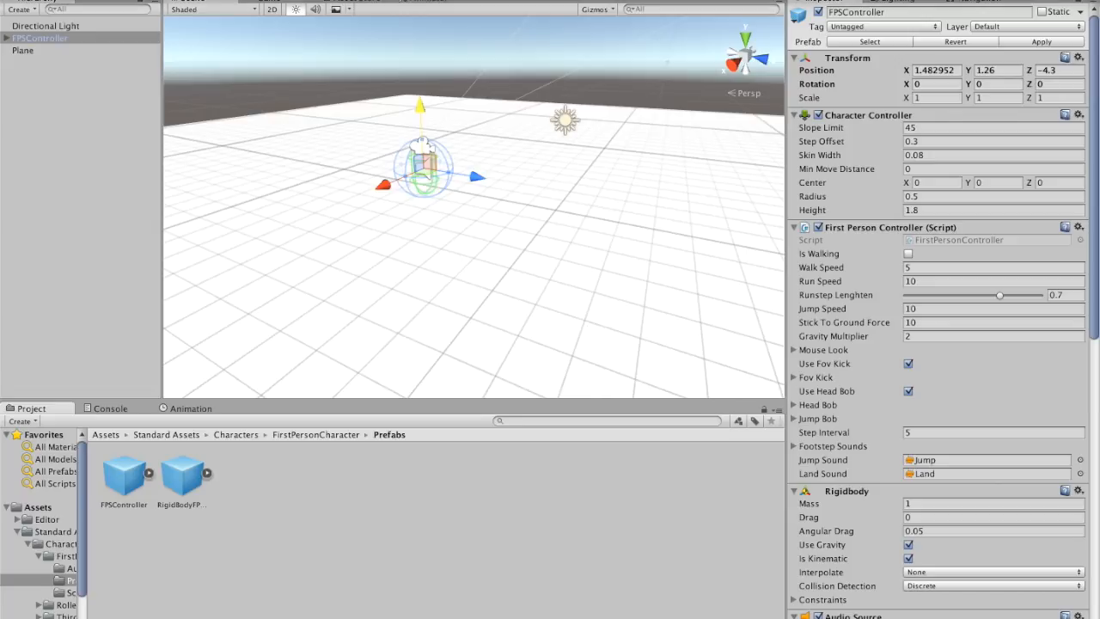
left_click(88, 0)
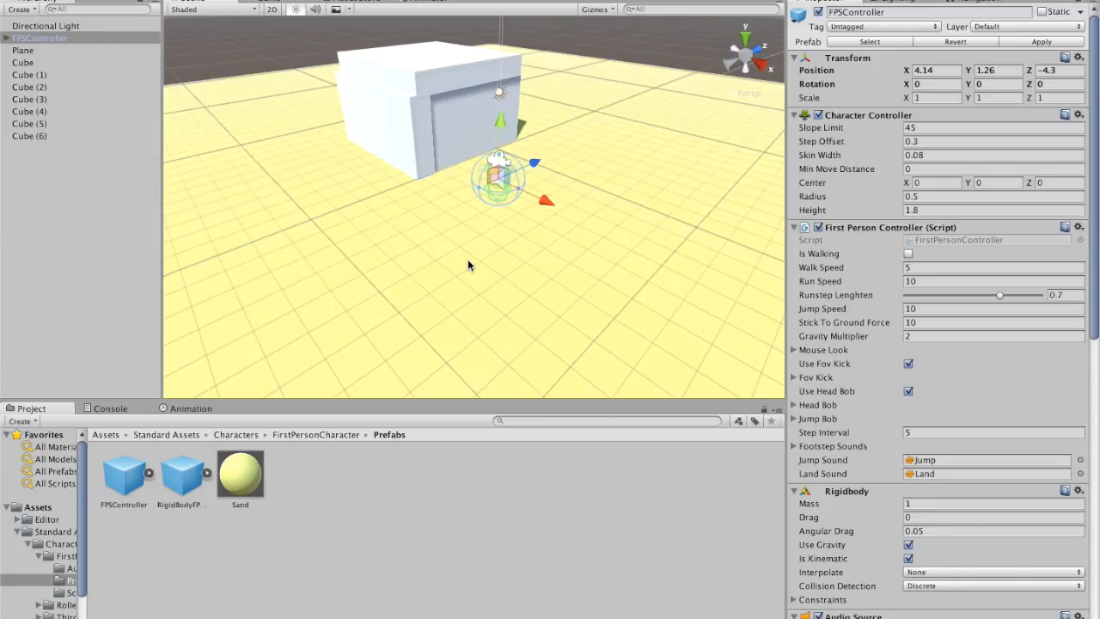
Mark the sand-coloured ground plane as Lightmap Static
left_click_drag(474, 263, 81, 230, "alt")
right_click_drag(81, 232, 371, 283)
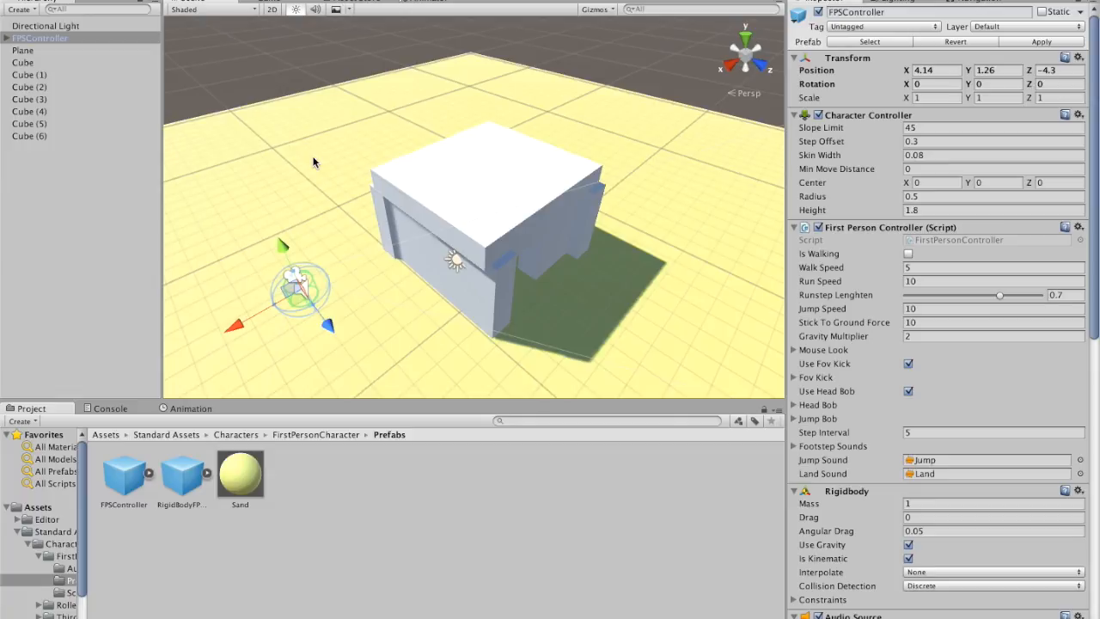
key("XF86AudioLowerVolume")
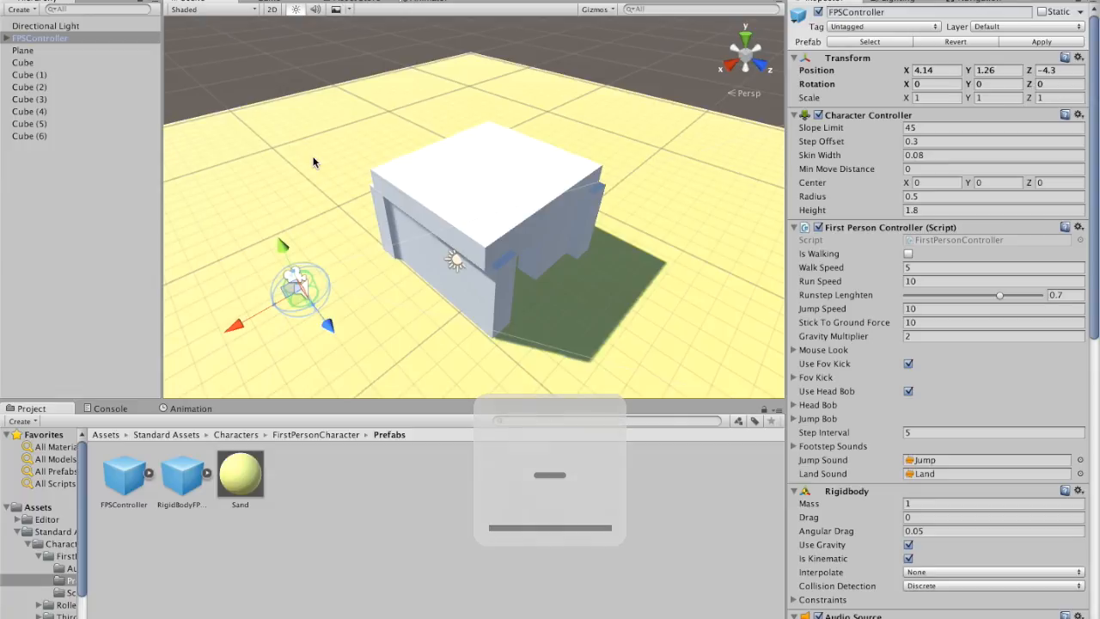
left_click(313, 162)
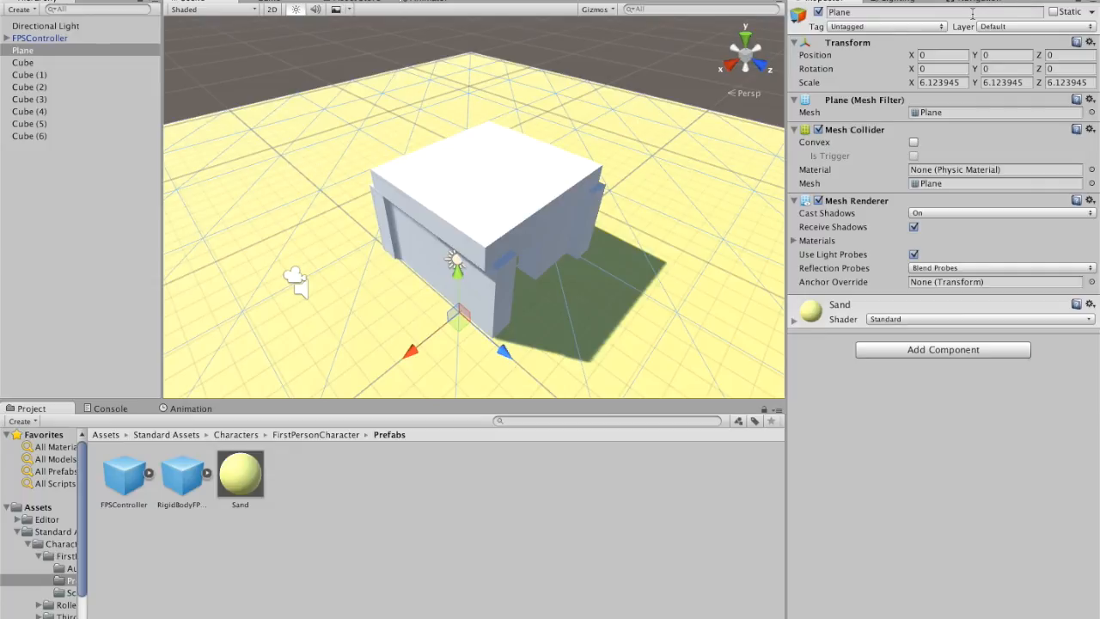
left_click(1091, 13)
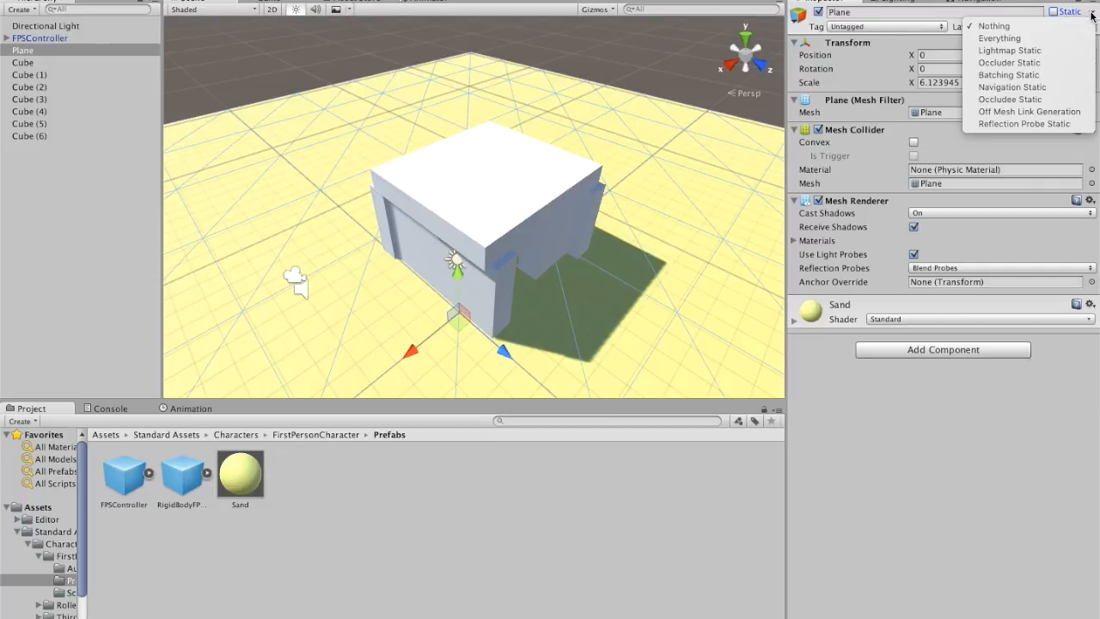
left_click(1010, 51)
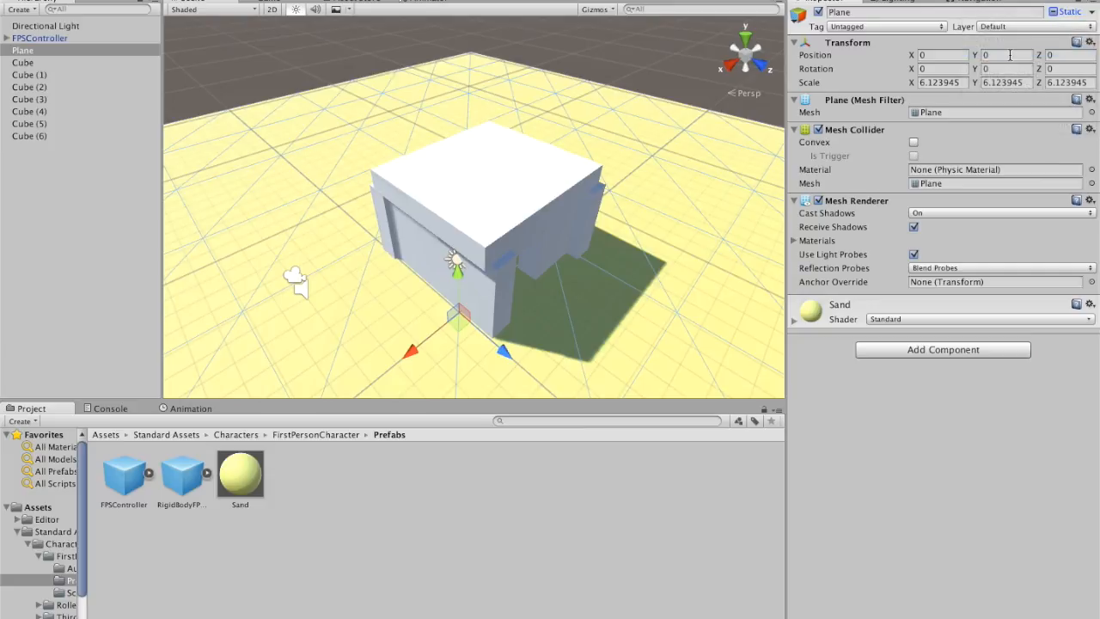
left_click(492, 188)
left_click(424, 253, "shift")
left_click(411, 230, "shift")
left_click(560, 248, "shift")
left_click(589, 220, "shift")
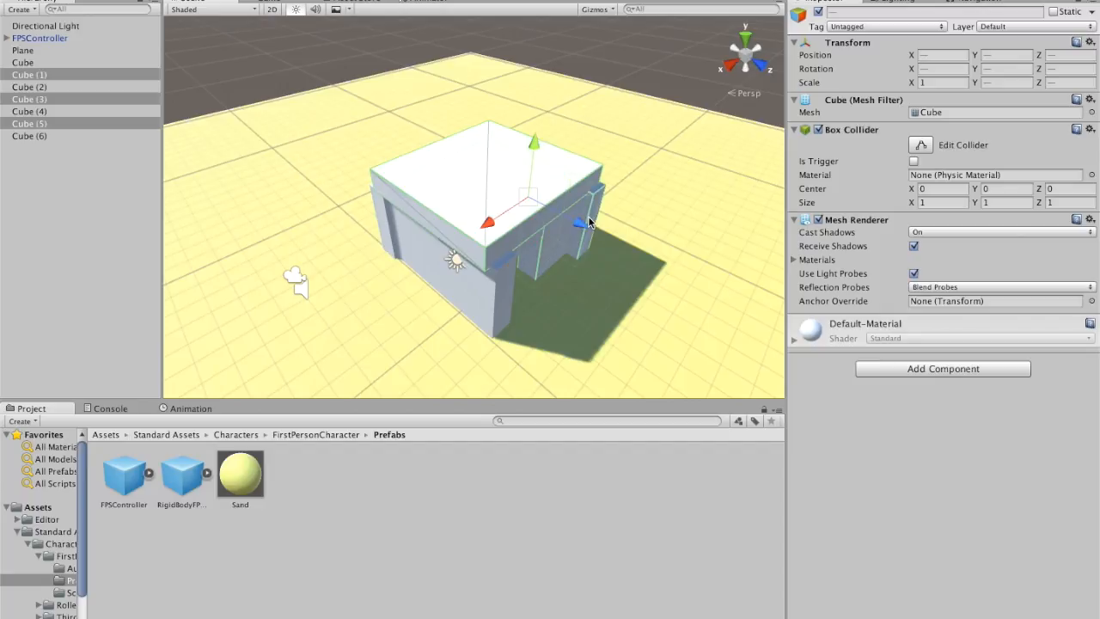
key("w")
right_click_drag(407, 251, 369, 226)
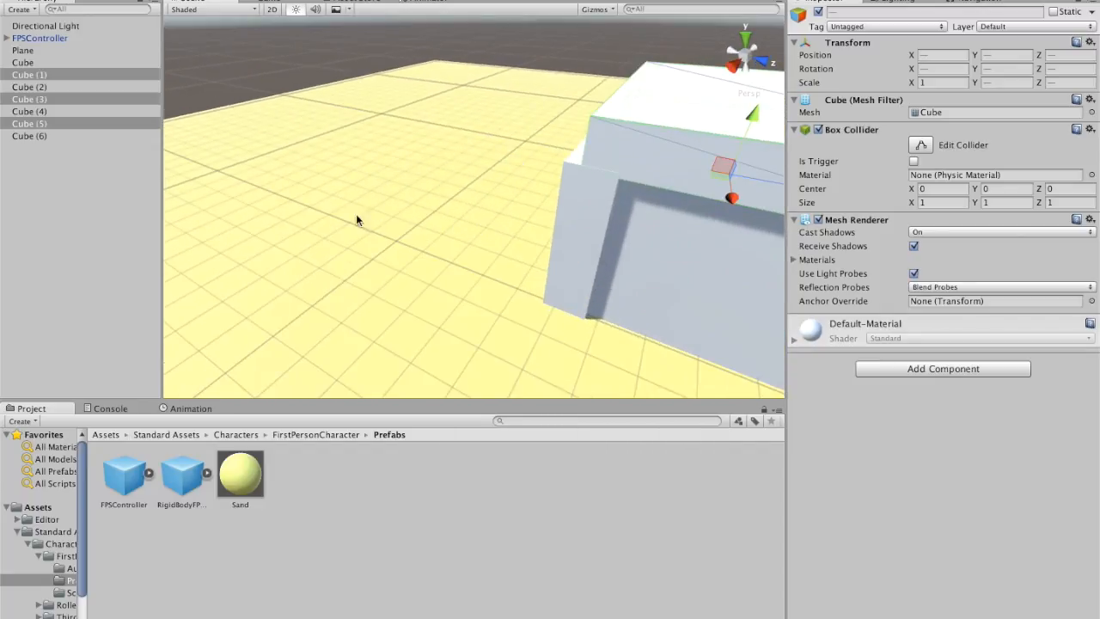
left_click(68, 132)
left_click(67, 126, "shift")
left_click(58, 112, "shift")
left_click(51, 98, "shift")
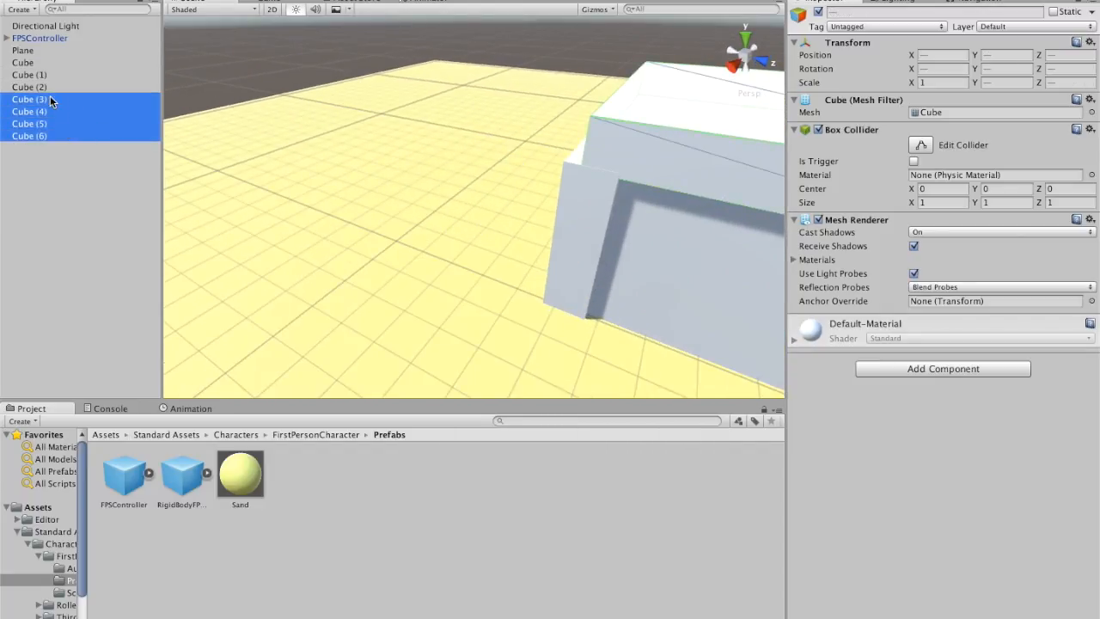
left_click(50, 87, "shift")
left_click(49, 72, "shift")
key("super+shift+n")
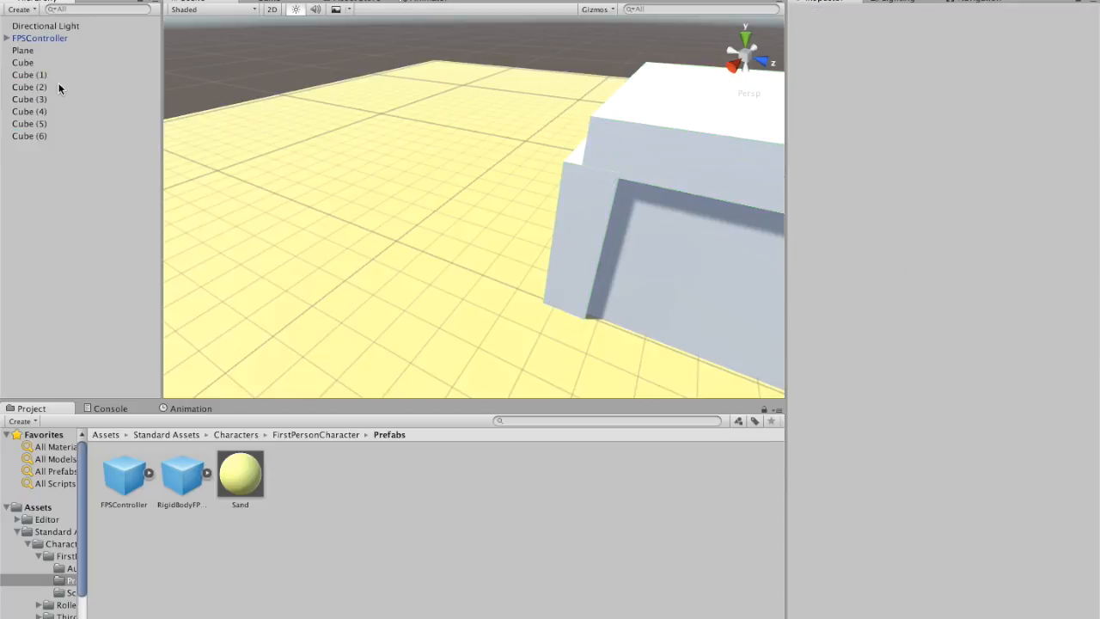
Mark all the building's cubes, from Cube to Cube (6), as Lightmap Static and deselect them
left_click(34, 63)
left_click(38, 136, "shift")
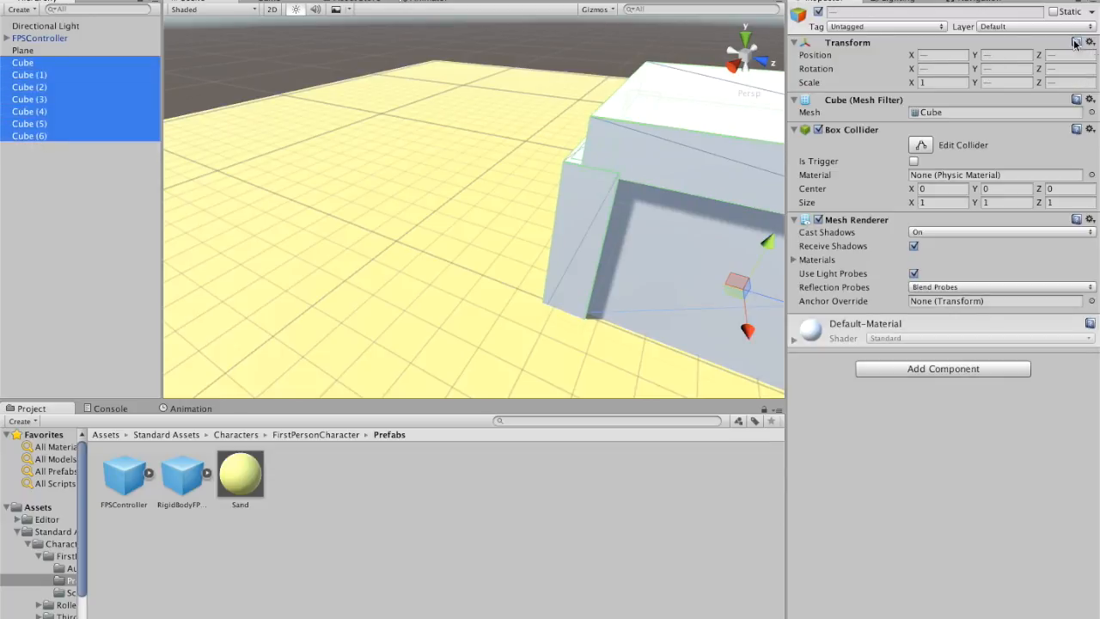
left_click(1090, 11)
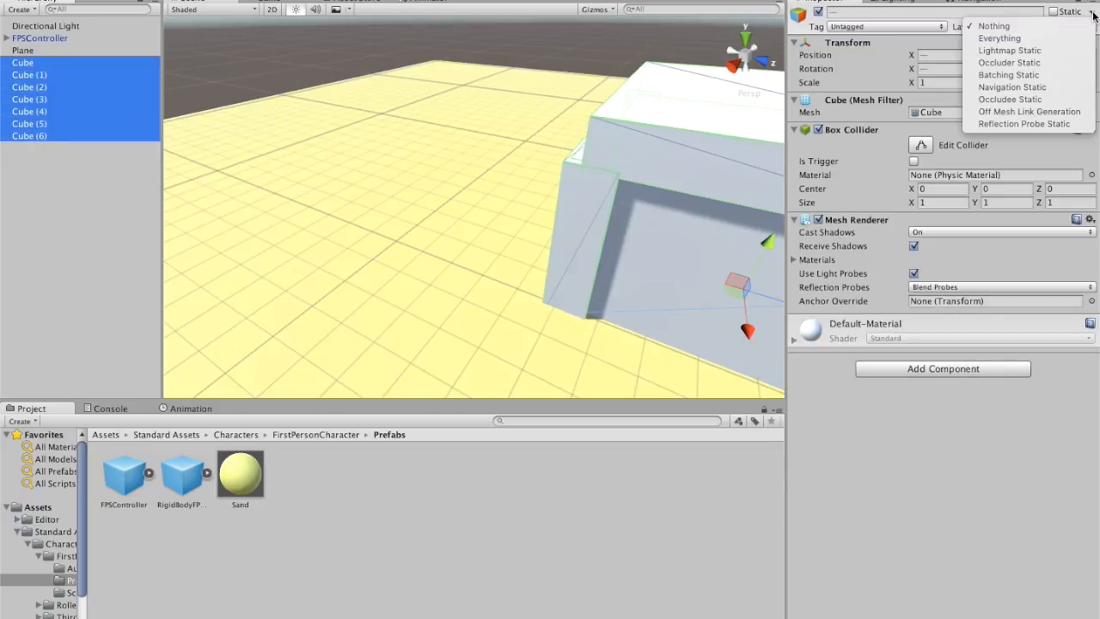
left_click(1031, 52)
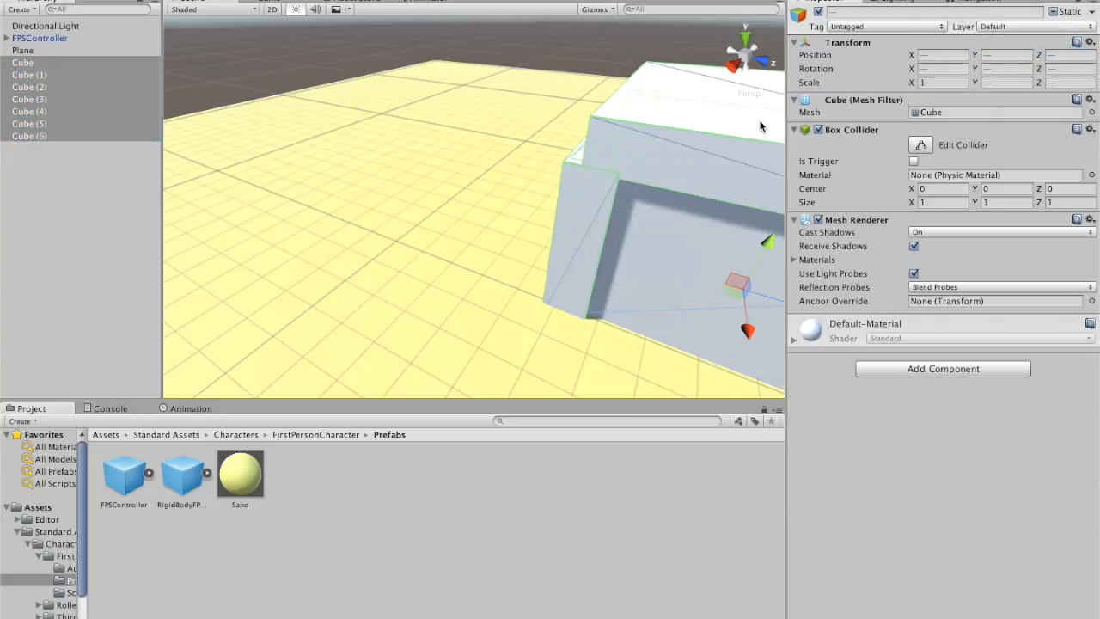
left_click(557, 59)
Display the scene's Lighting settings with the whole building and ground plane in view
key("s")
right_click_drag(531, 65, 501, 58)
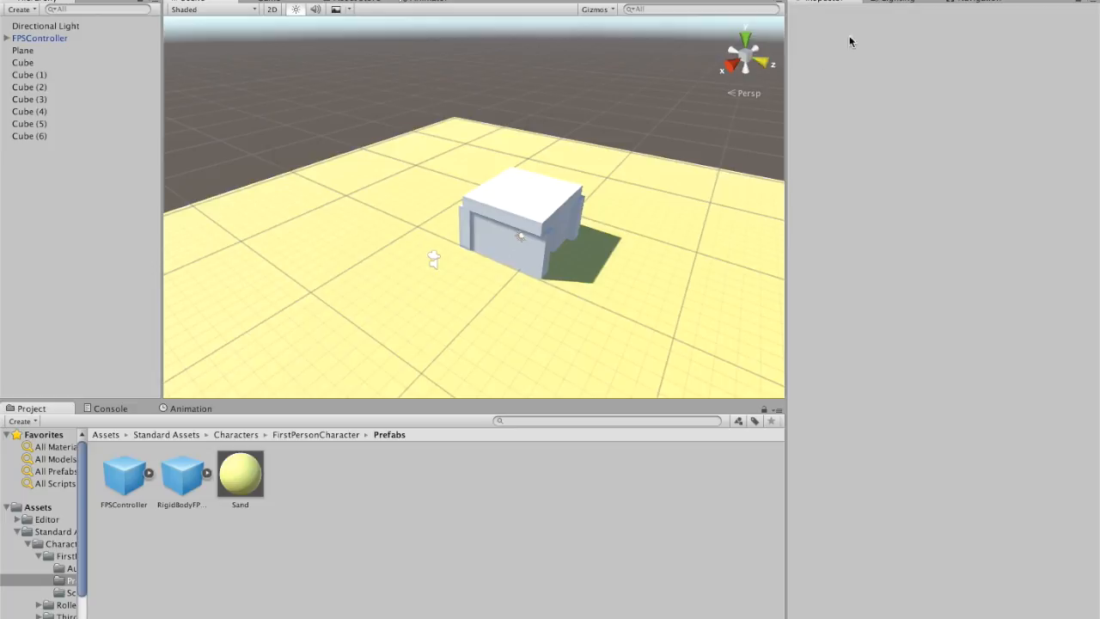
left_click(892, 2)
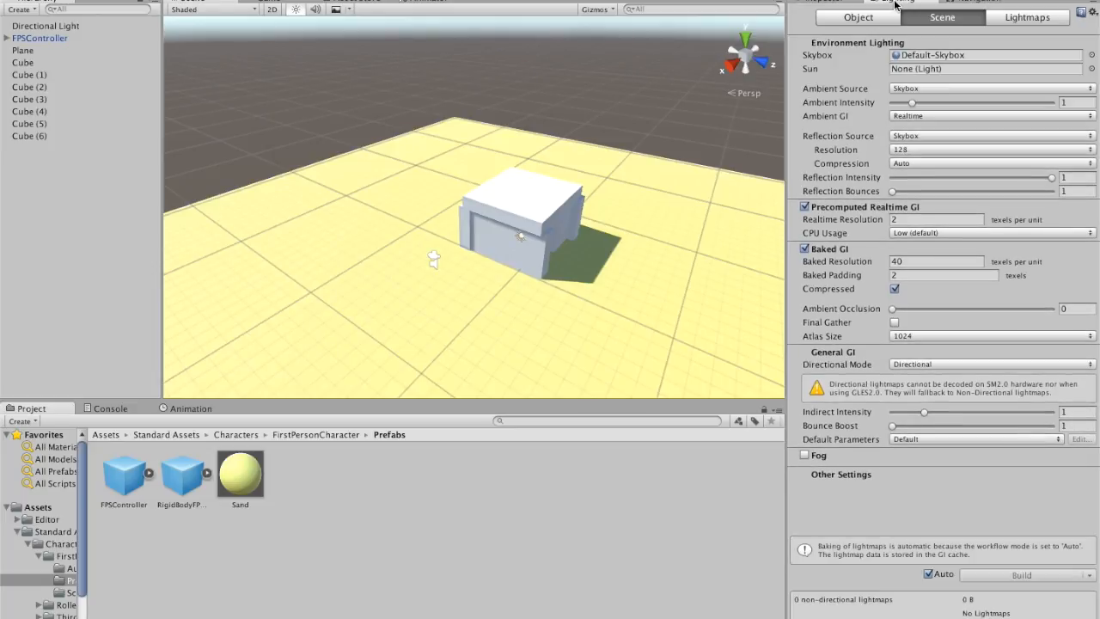
left_click(839, 5)
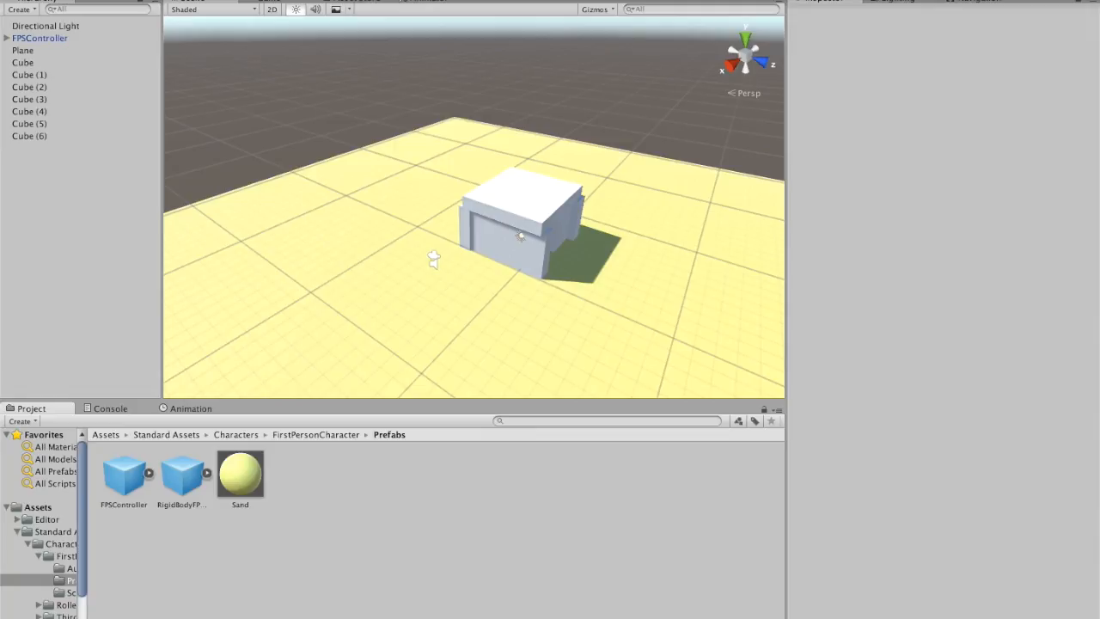
left_click(434, 0)
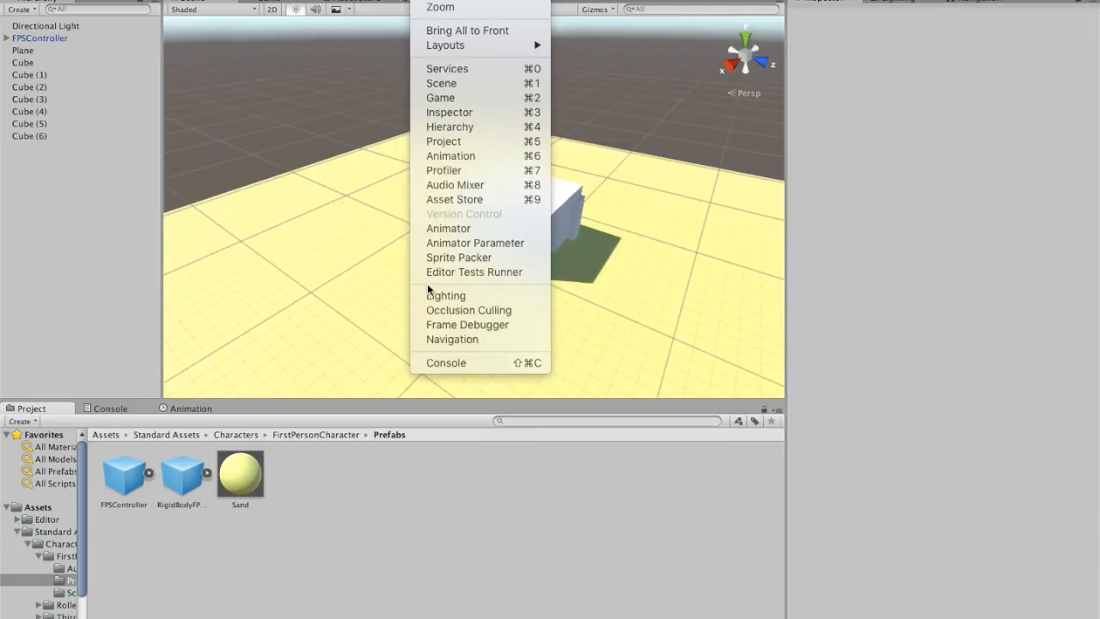
left_click(919, 42)
left_click(892, 2)
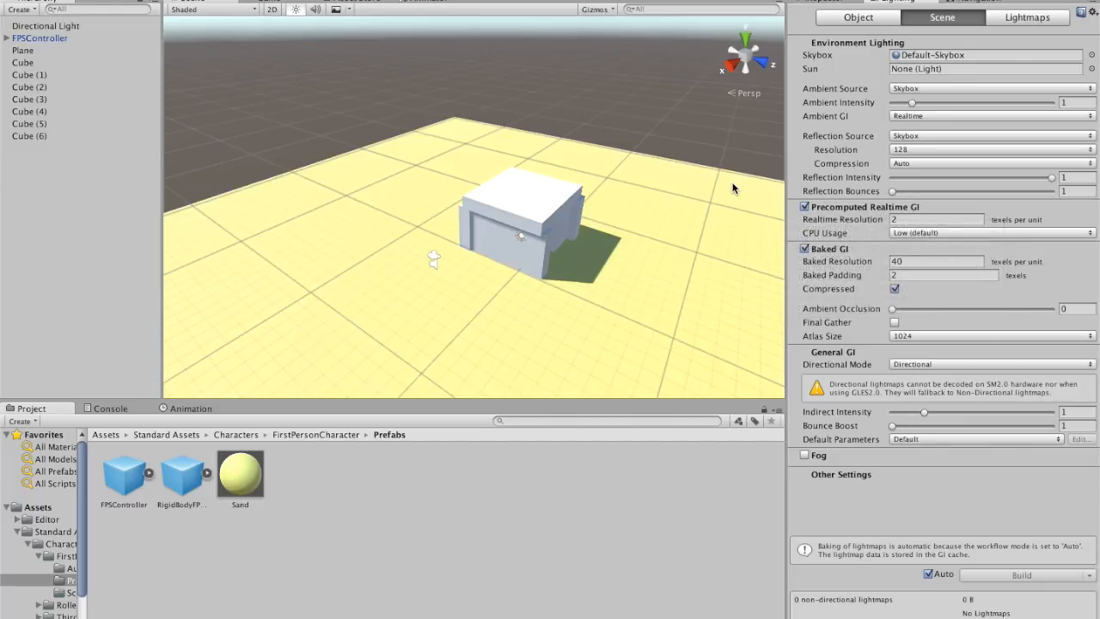
mouse_move(732, 184)
left_mouse_down("alt")
mouse_move(589, 66)
mouse_move(730, 180)
mouse_move(658, 146)
mouse_move(735, 187)
left_mouse_up("alt")
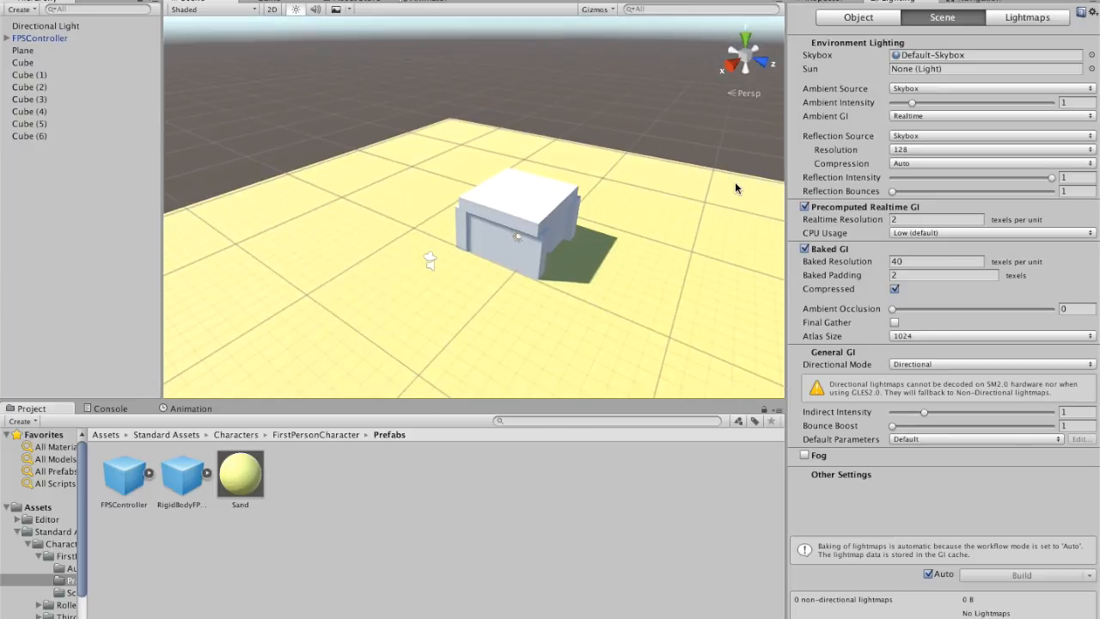
Turn off Baked GI and automatic lightmap baking for the scene
left_click(805, 250)
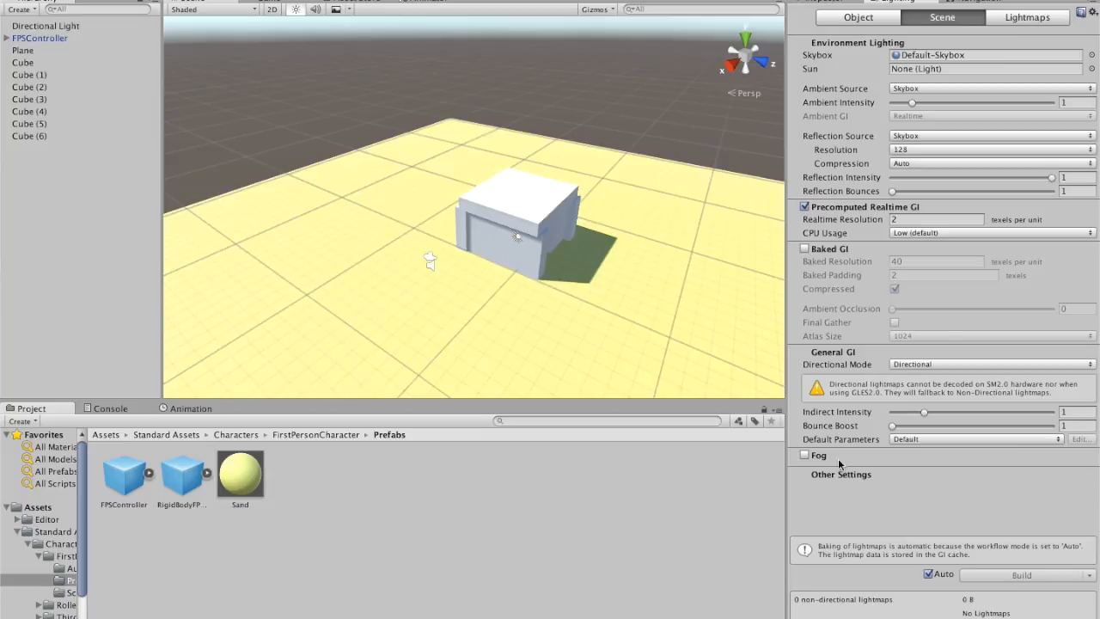
left_click(928, 574)
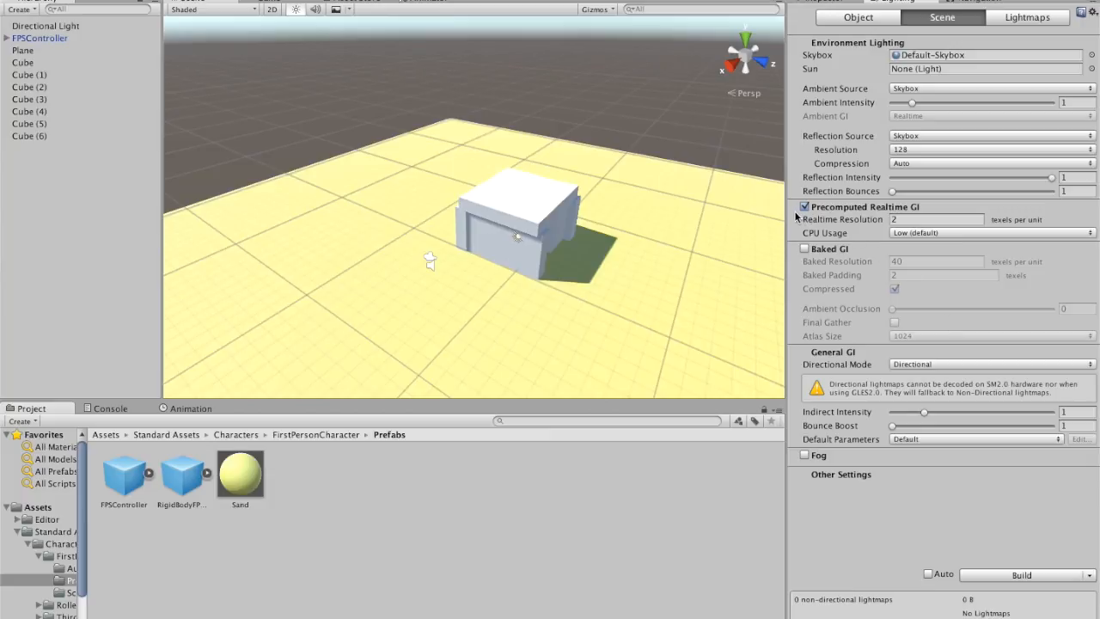
left_click(928, 574)
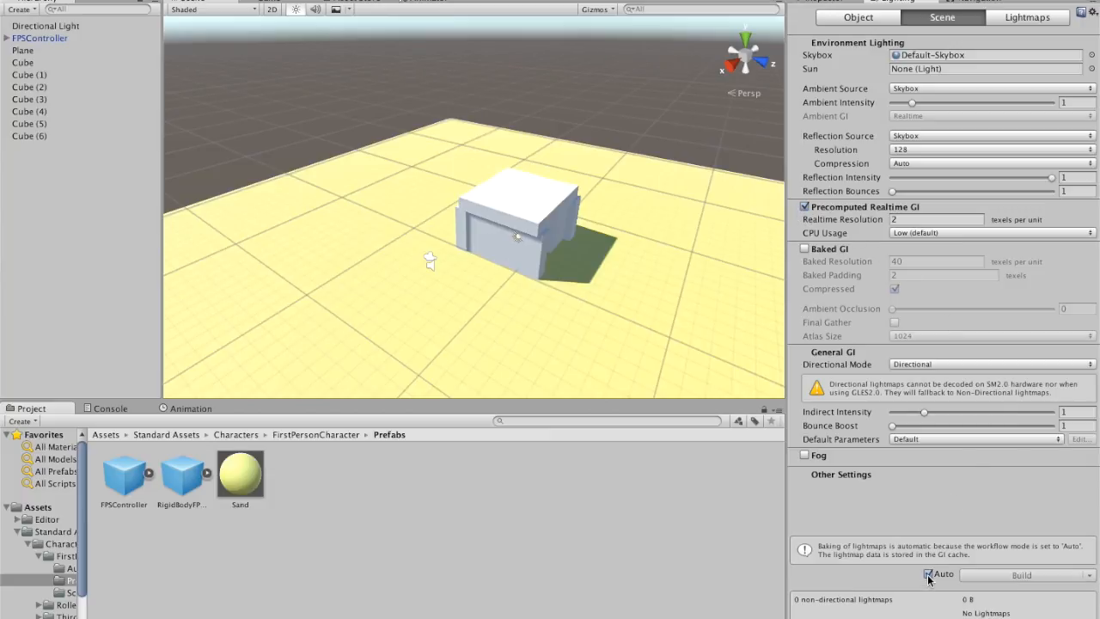
left_click(928, 574)
Build the scene's lighting, saving the scene as Untitled in the Assets folder
left_click(982, 576)
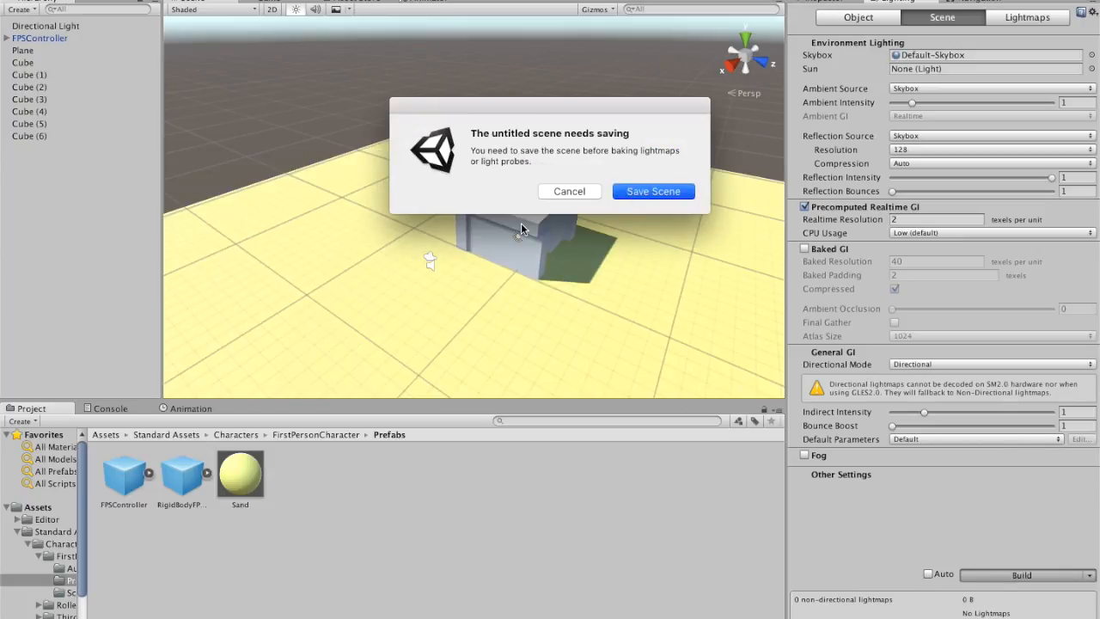
key("Return")
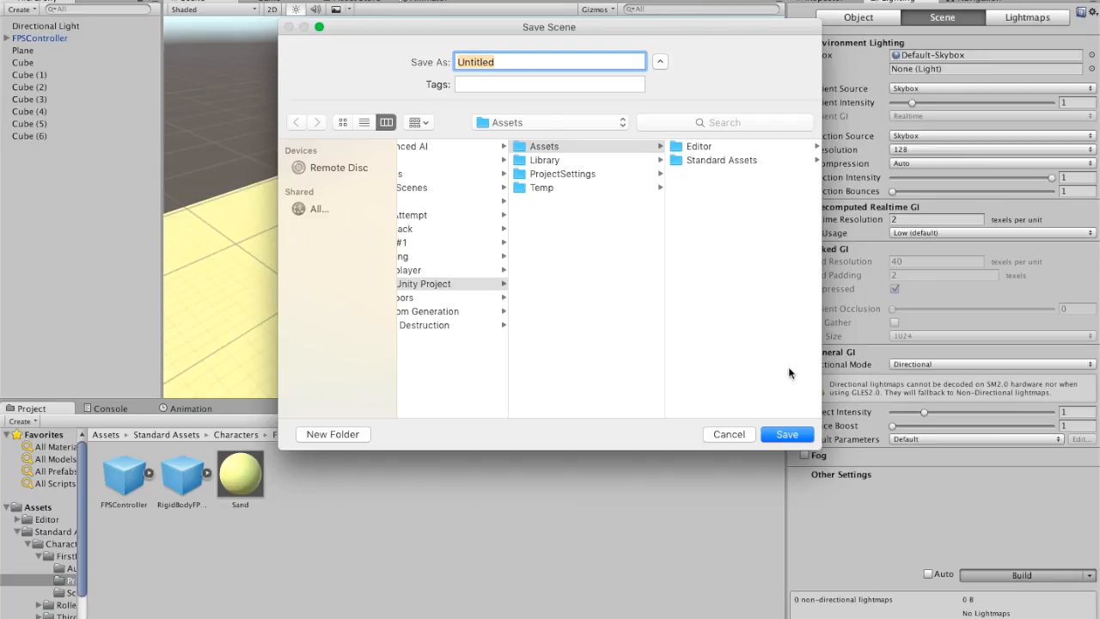
left_click(776, 435)
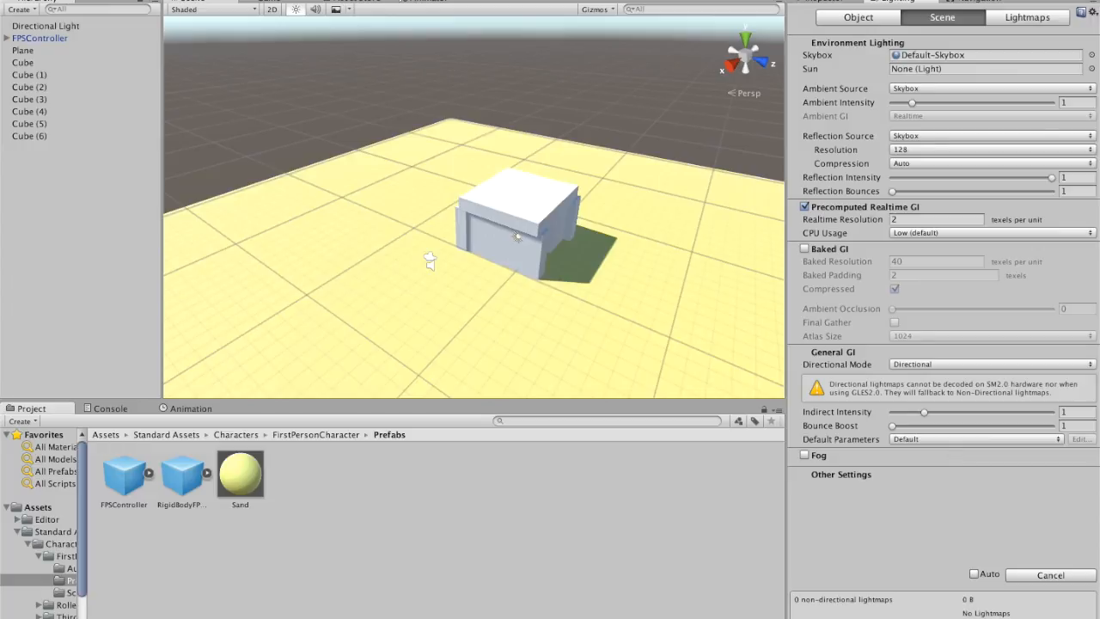
Examine the built lighting on the building's walls and doorway from outside, and inside the building in play mode
right_click_drag(616, 353, 512, 285)
key("w")
key("s")
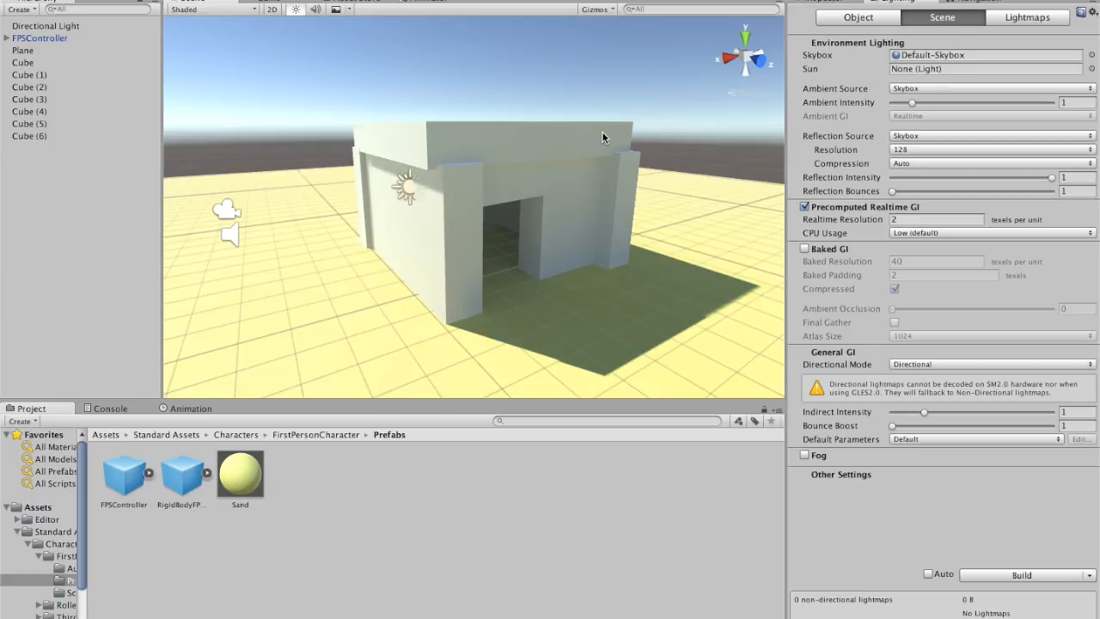
right_click_drag(396, 75, 226, 297)
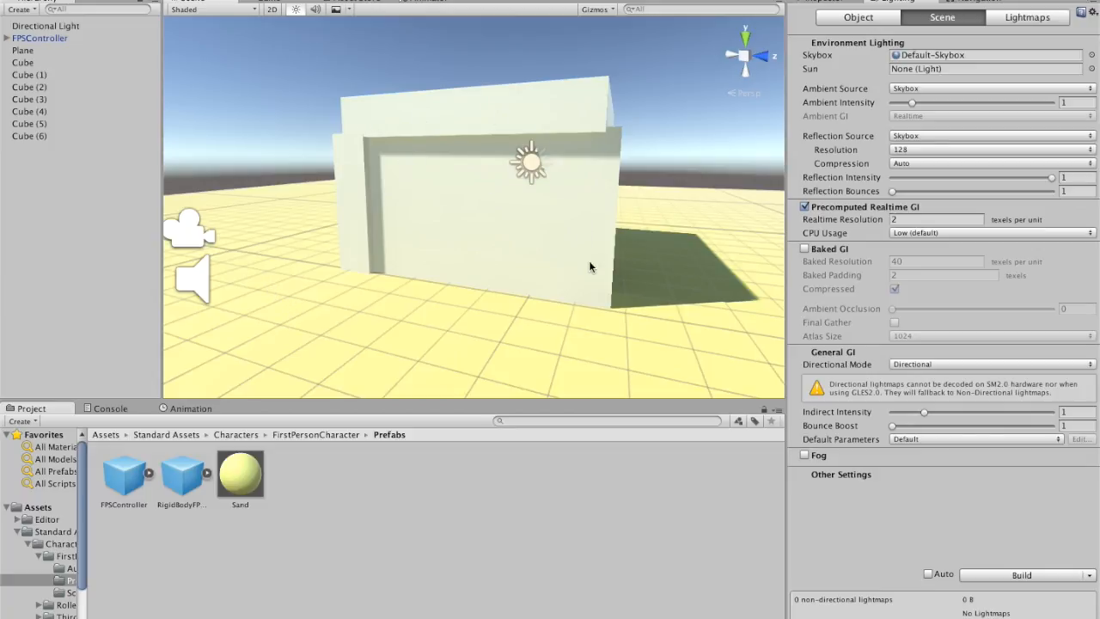
key("w")
right_click_drag(448, 272, 569, 248)
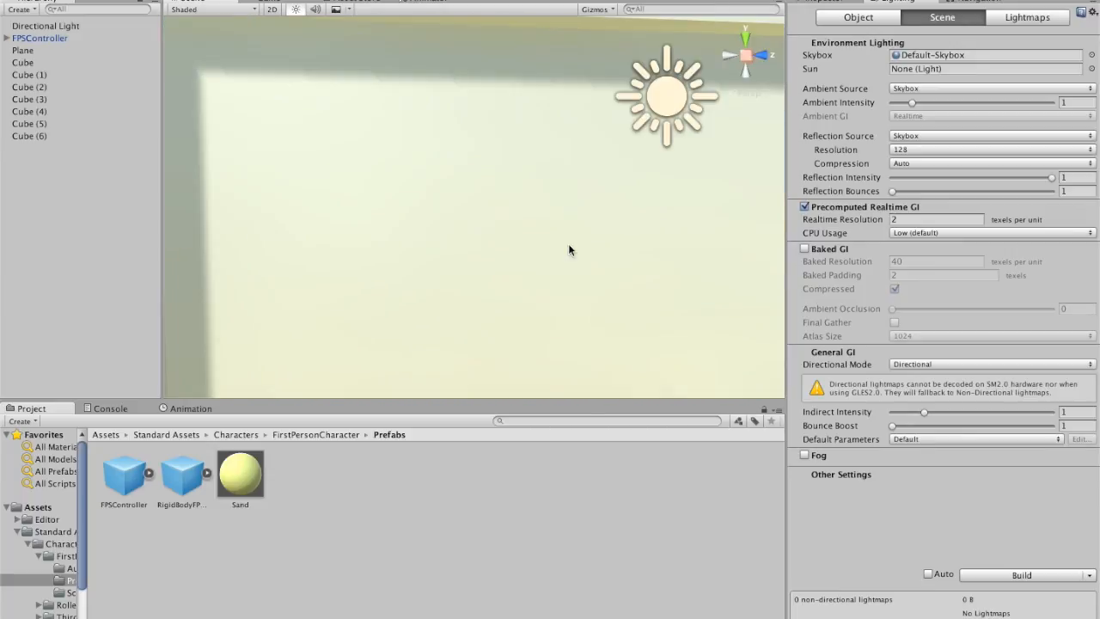
left_click(258, 2)
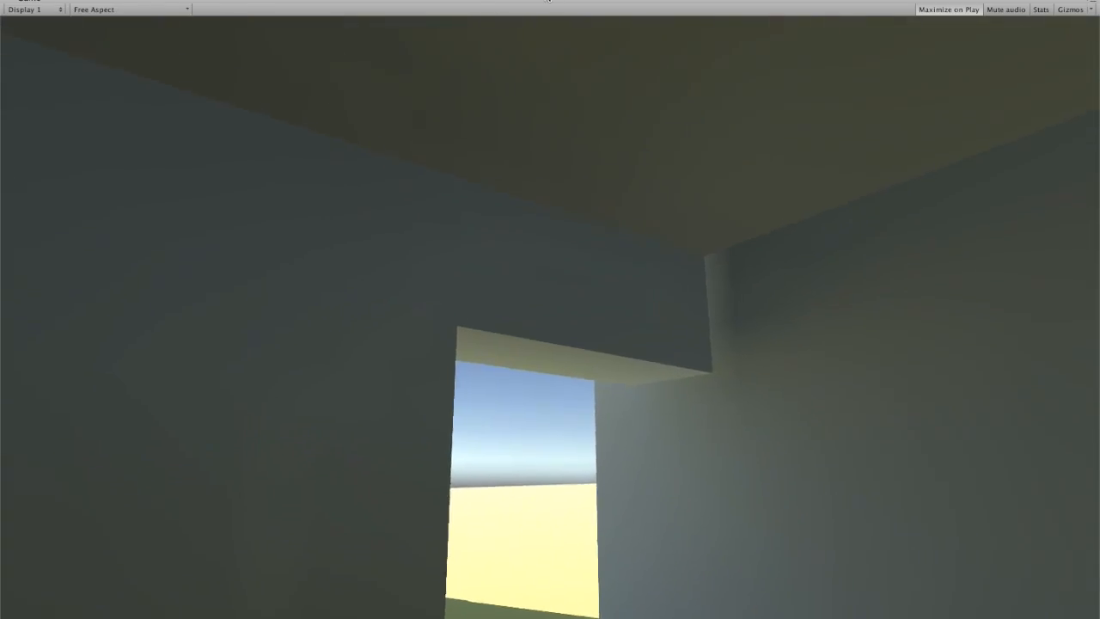
left_click(548, 0)
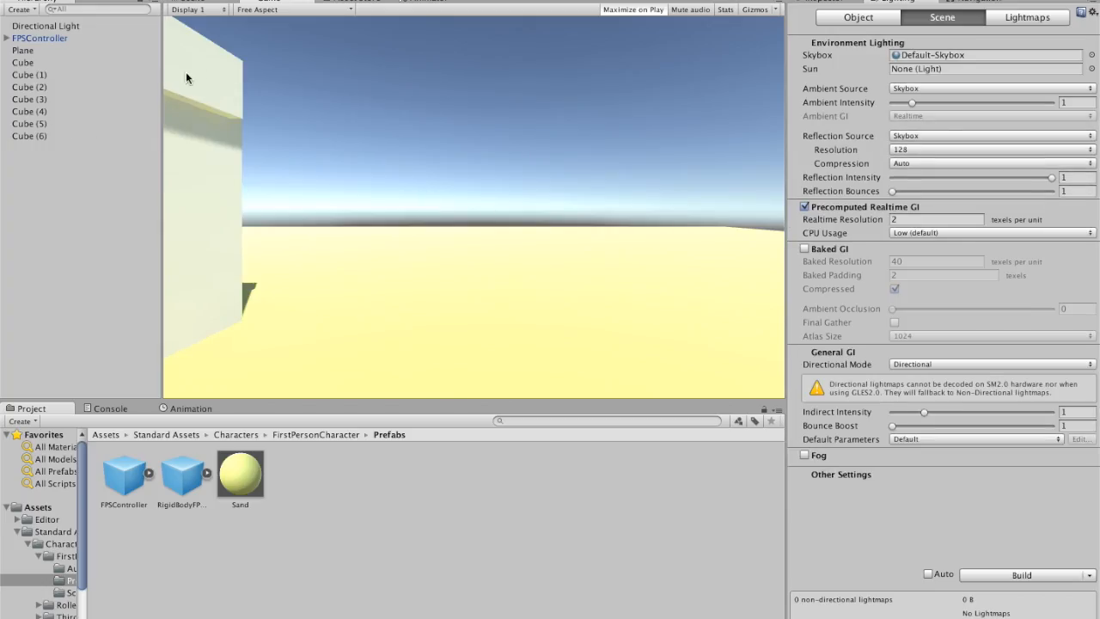
Add the Bloom image effect to the FirstPersonCharacter camera inside FPSController, with the Game view displayed
left_click(819, 1)
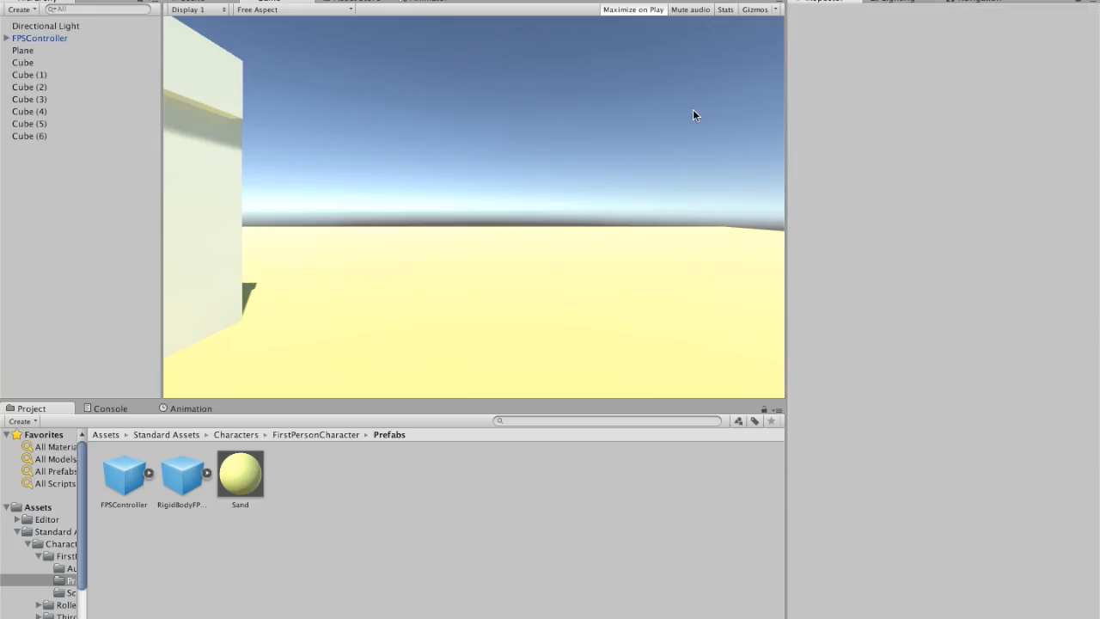
left_click(6, 37)
left_click(194, 2)
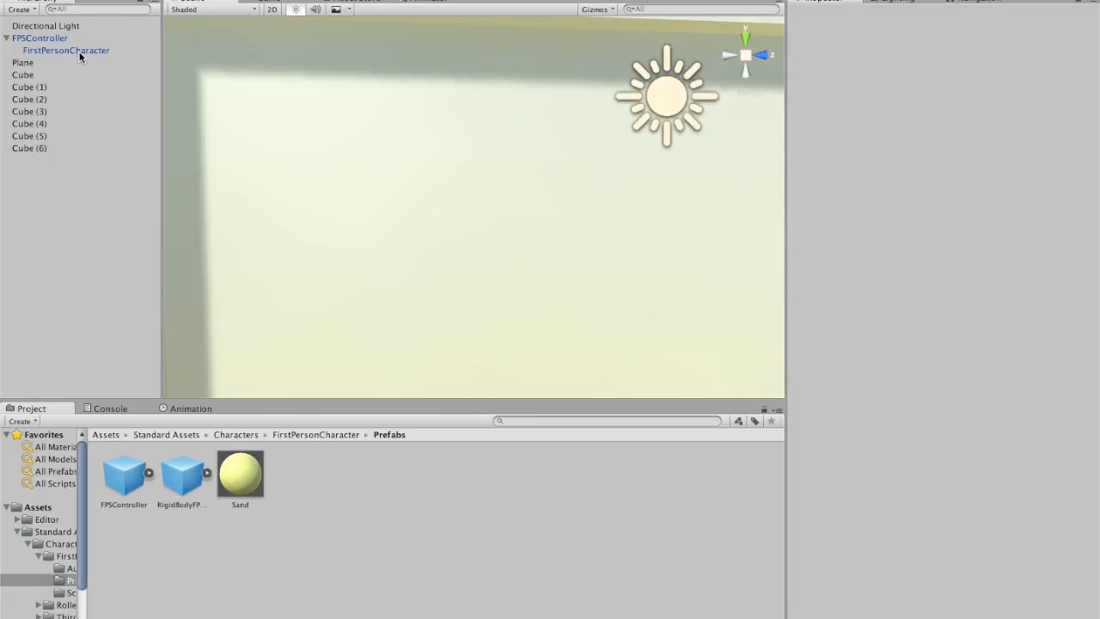
left_click(79, 52)
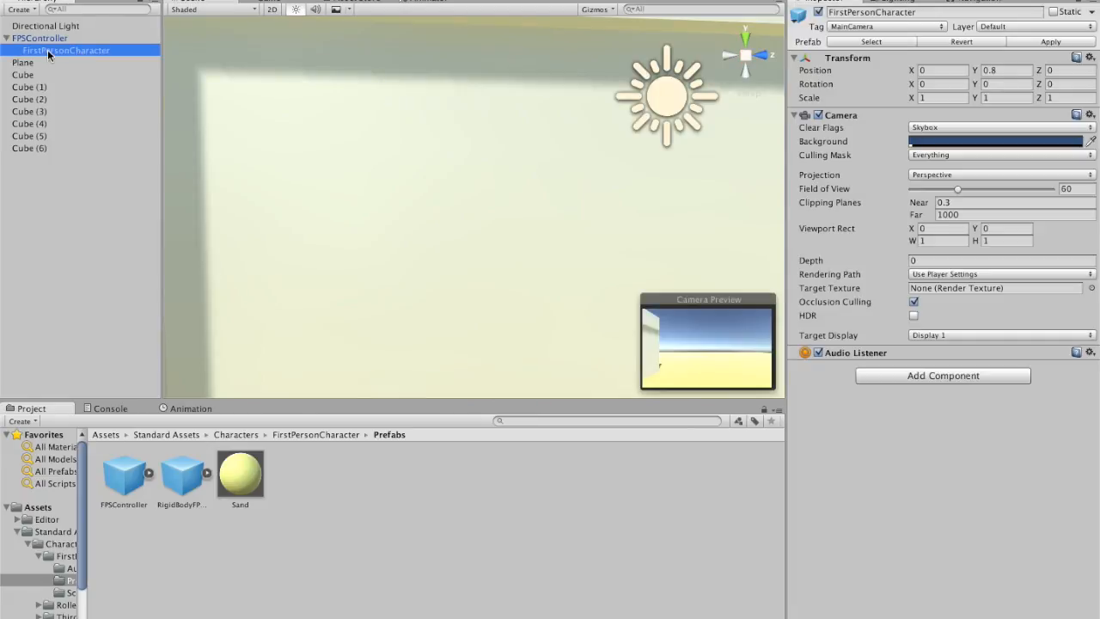
left_click(269, 1)
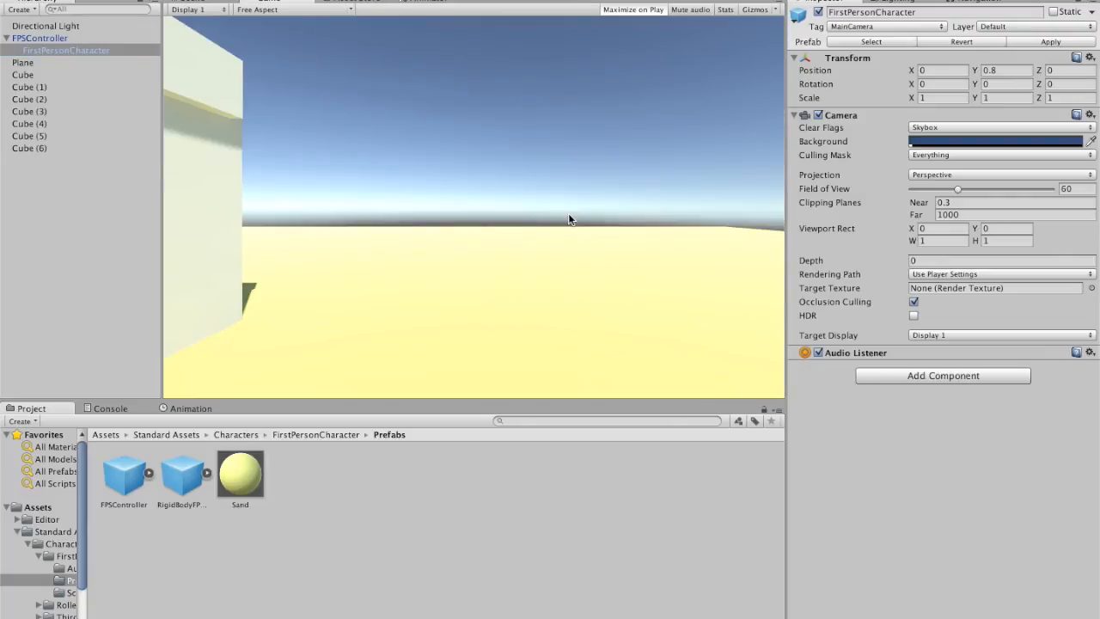
left_click(881, 380)
scroll(928, 313, "down", 2)
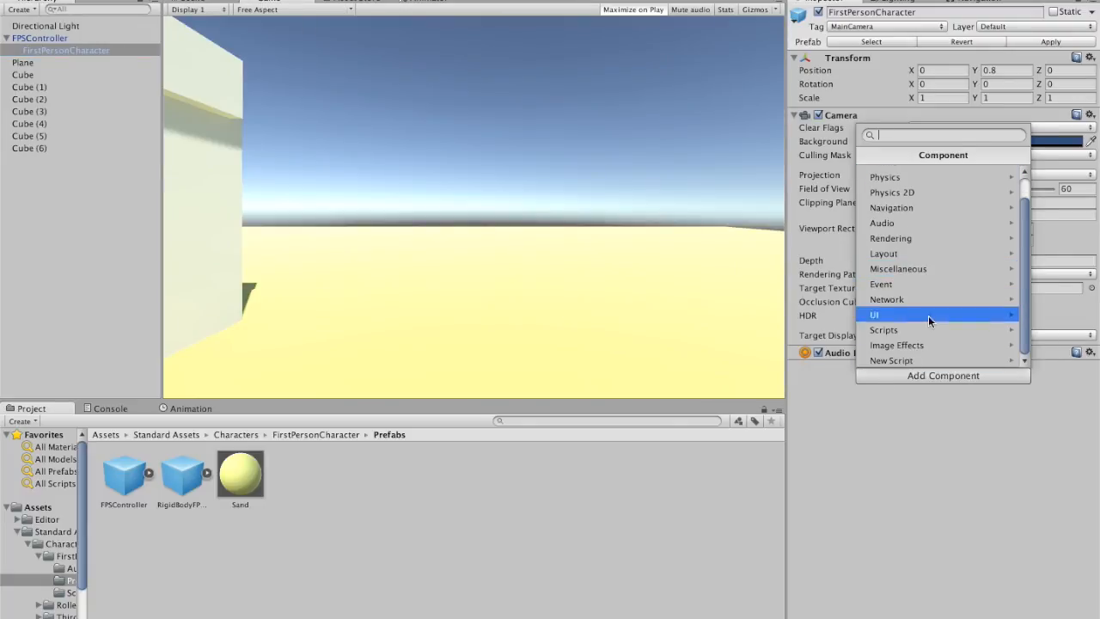
left_click(909, 342)
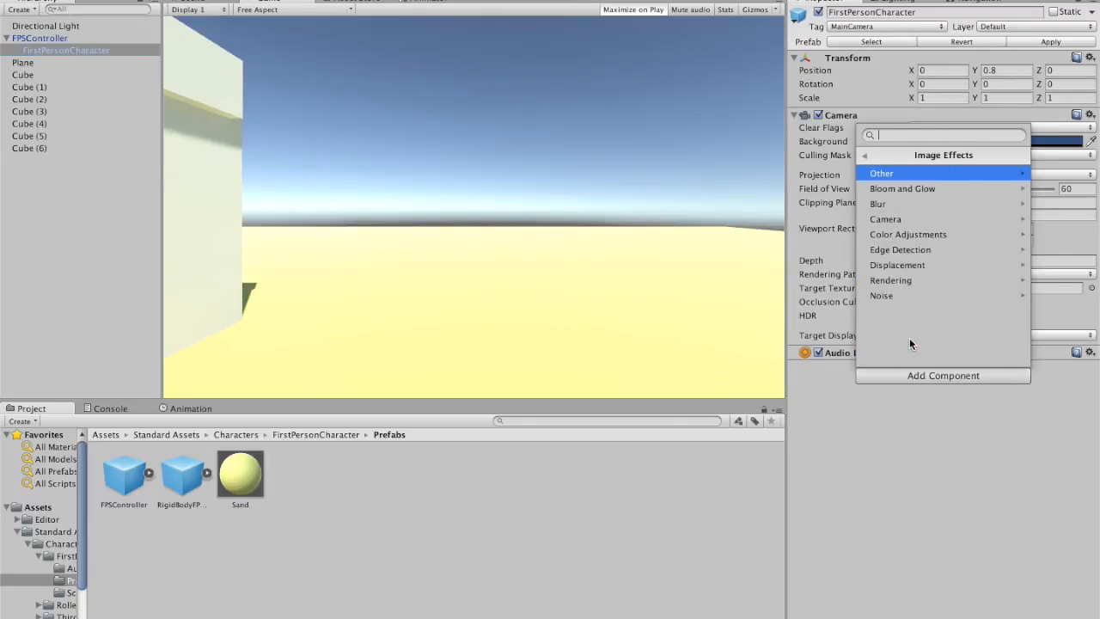
left_click(926, 188)
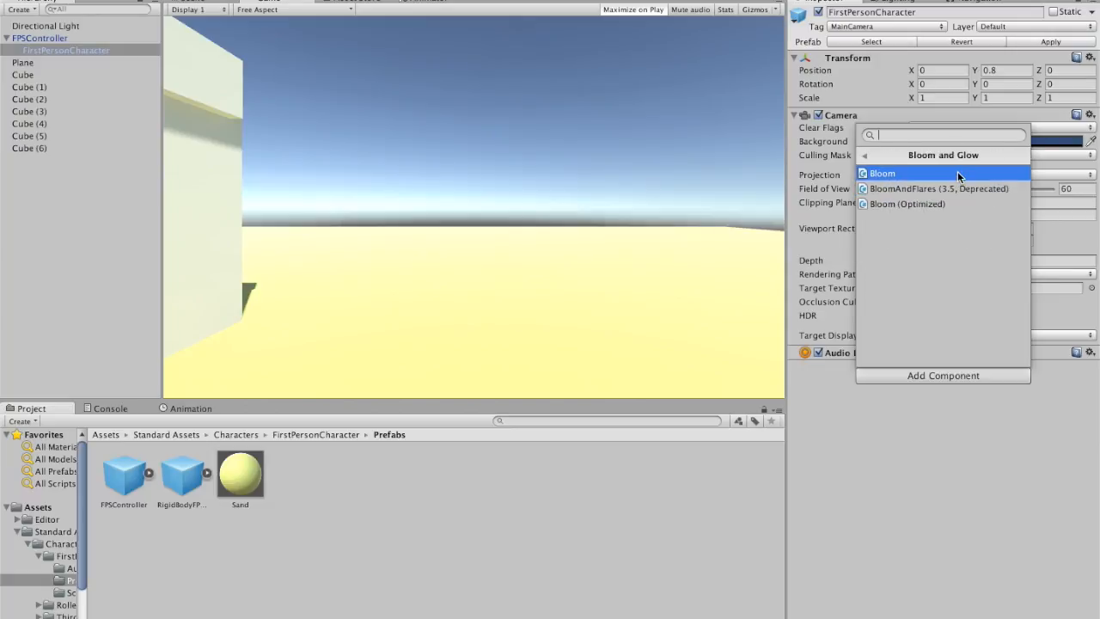
left_click(904, 173)
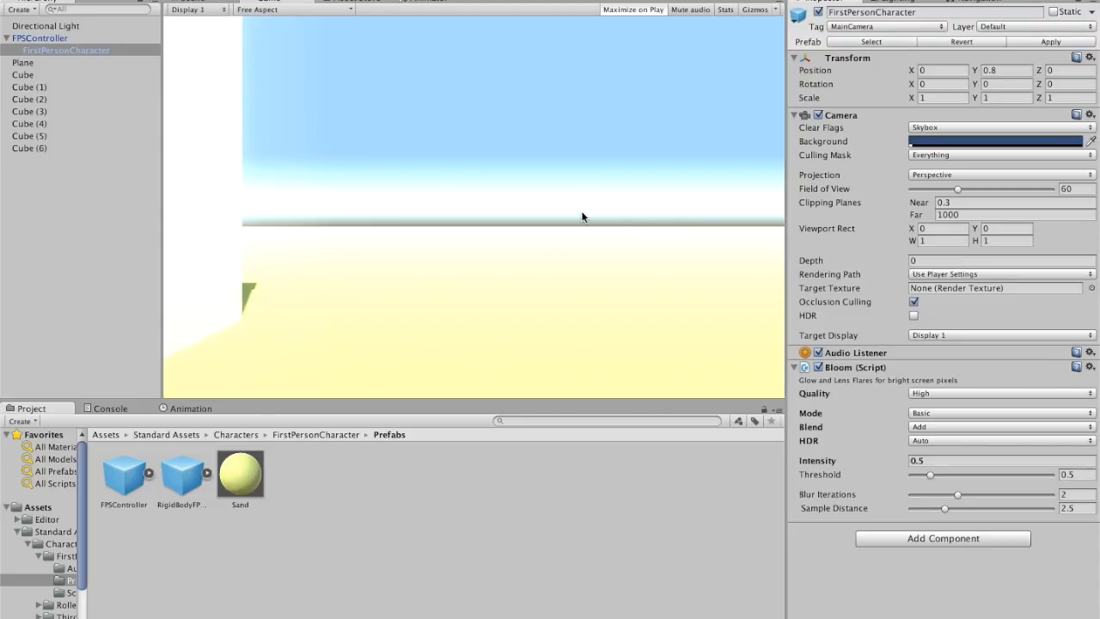
Configure the camera's Bloom with threshold 0.5, sample distance 2.61 and intensity 0.25
mouse_move(929, 474)
left_mouse_down()
mouse_move(897, 478)
mouse_move(975, 474)
mouse_move(934, 477)
left_mouse_up()
left_click(1077, 474)
key("BackSpace")
type(".5")
mouse_move(957, 496)
left_mouse_down()
mouse_move(1023, 494)
mouse_move(945, 508)
mouse_move(1052, 509)
mouse_move(947, 514)
mouse_move(1055, 512)
mouse_move(928, 483)
mouse_move(946, 507)
left_mouse_up()
left_click(962, 459)
type(".2")
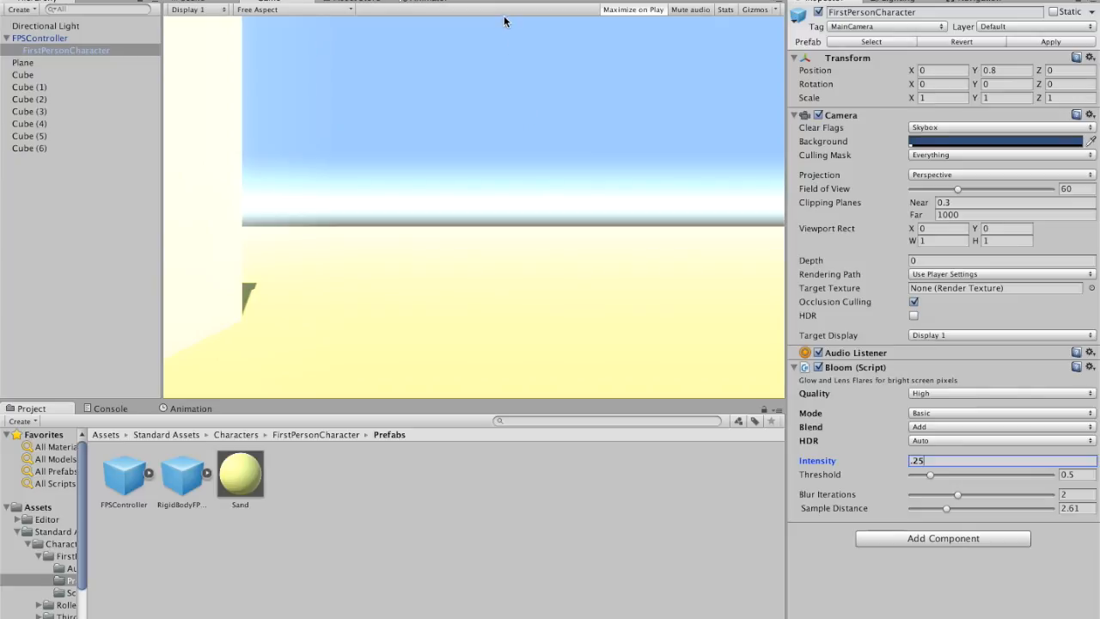
Play the scene and walk around the building to examine the bloom on its walls and the sun, ending with play mode stopped
key("super+p")
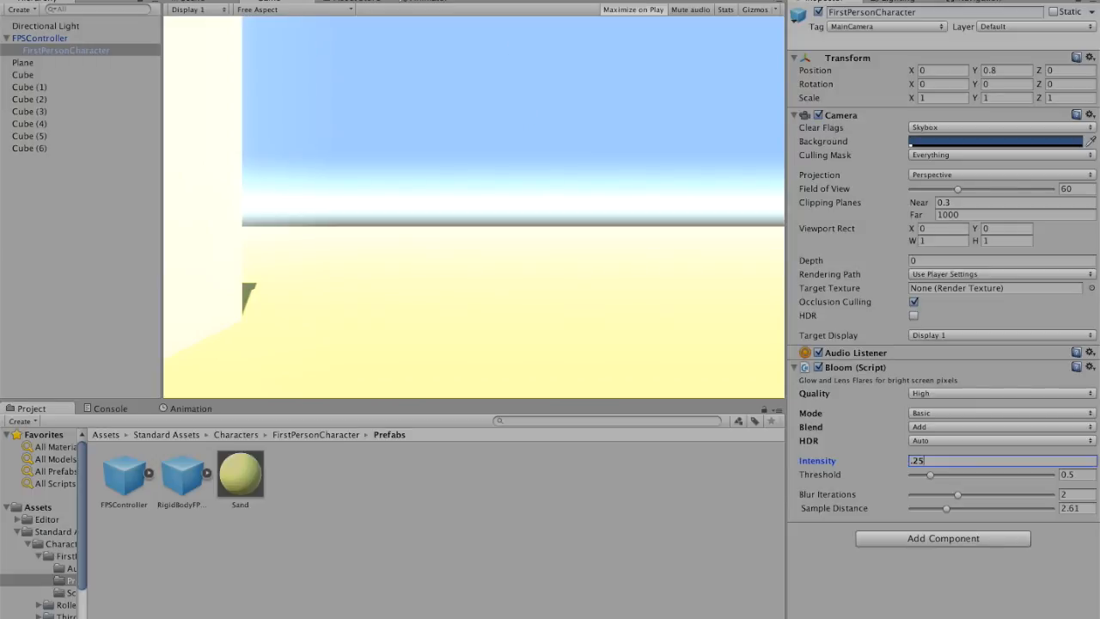
key("s")
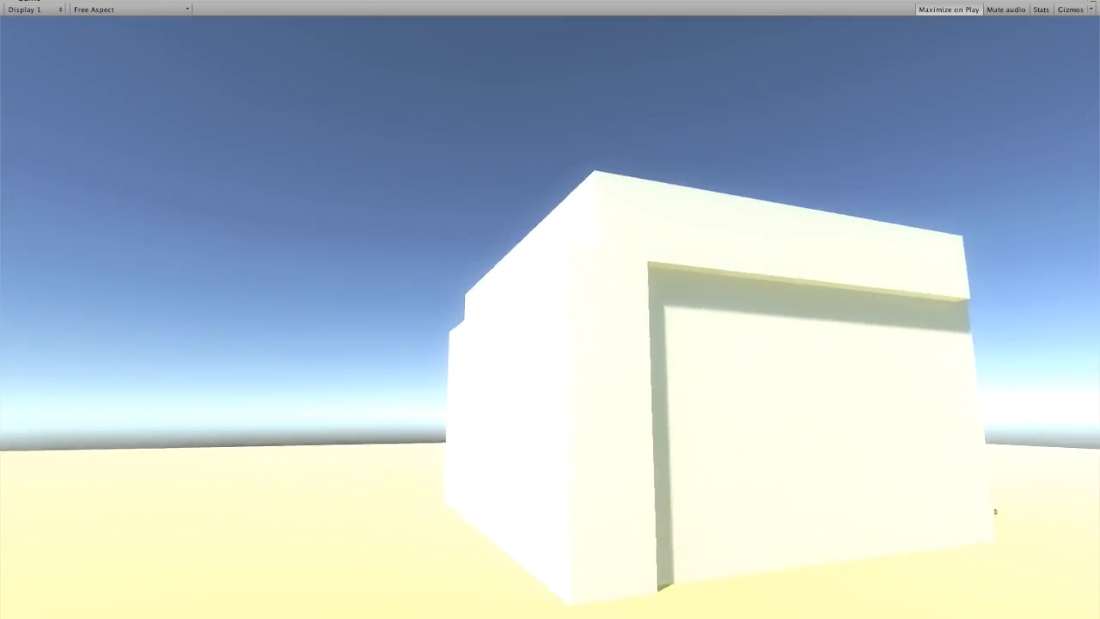
key("d")
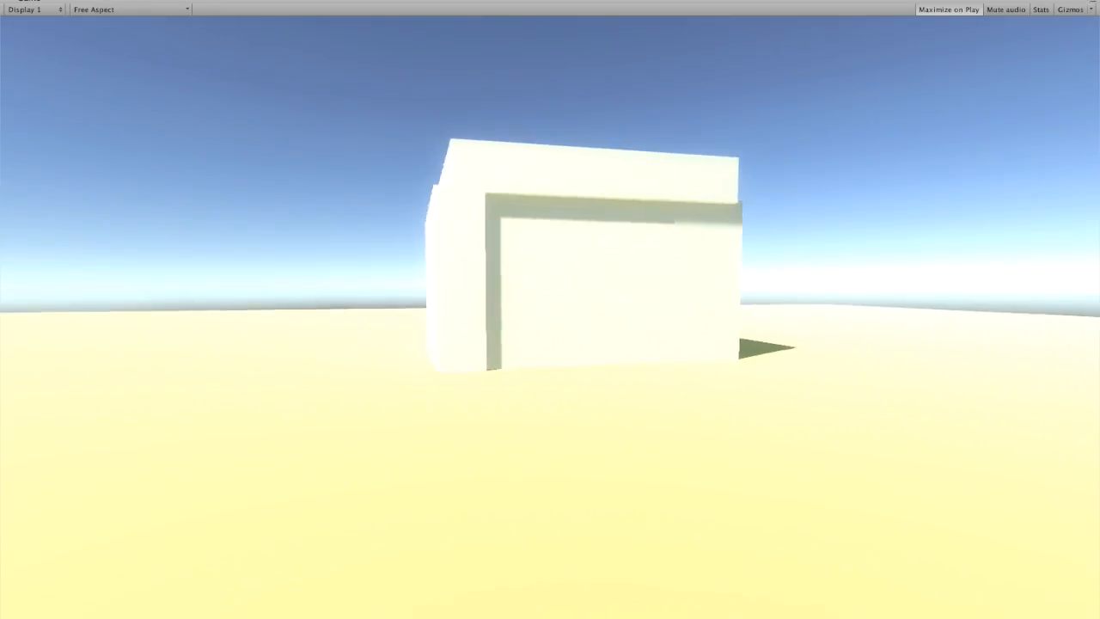
key("d")
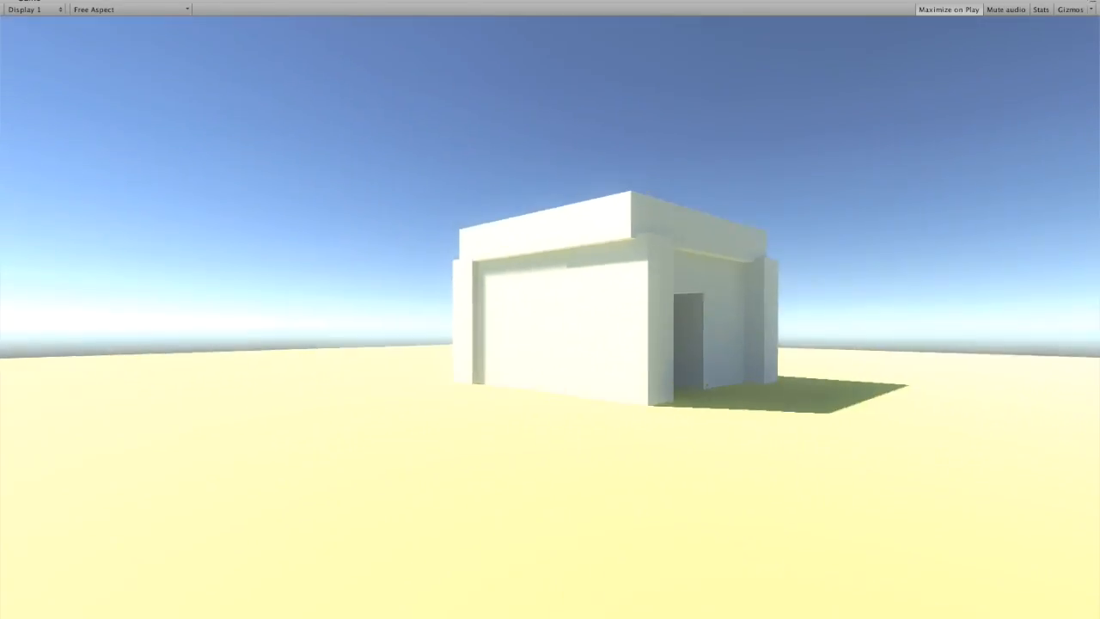
key("d")
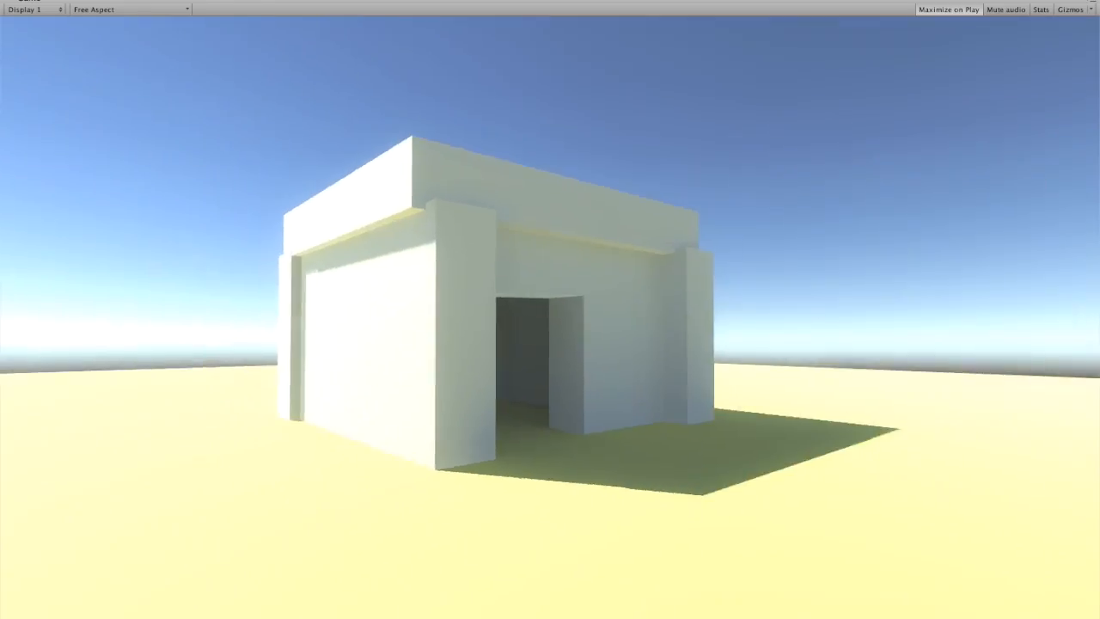
key("a")
key("d")
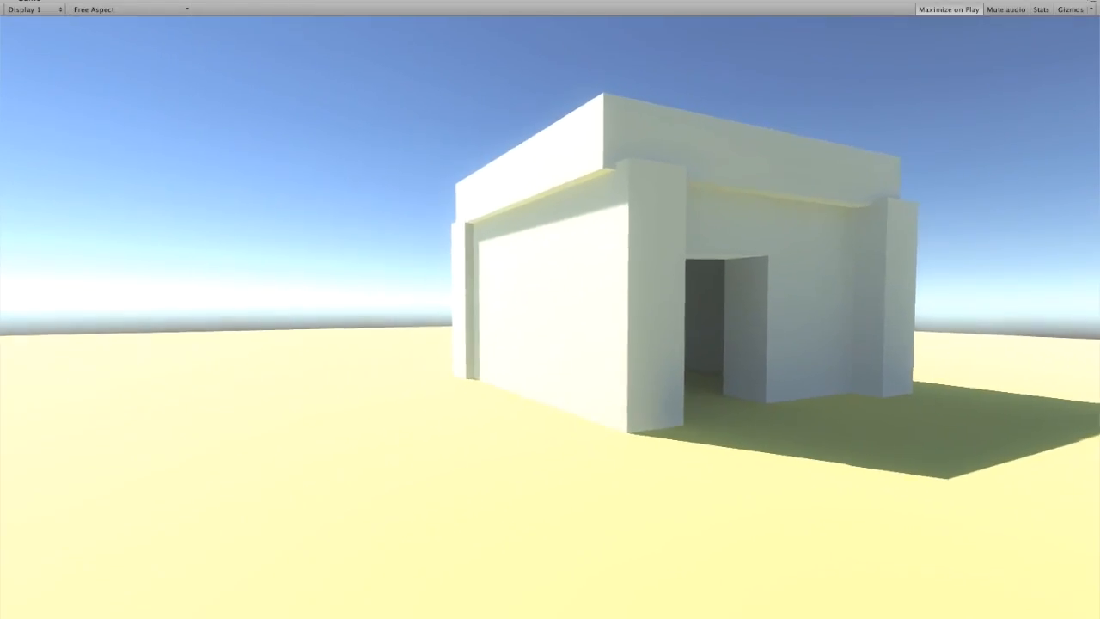
key("Escape")
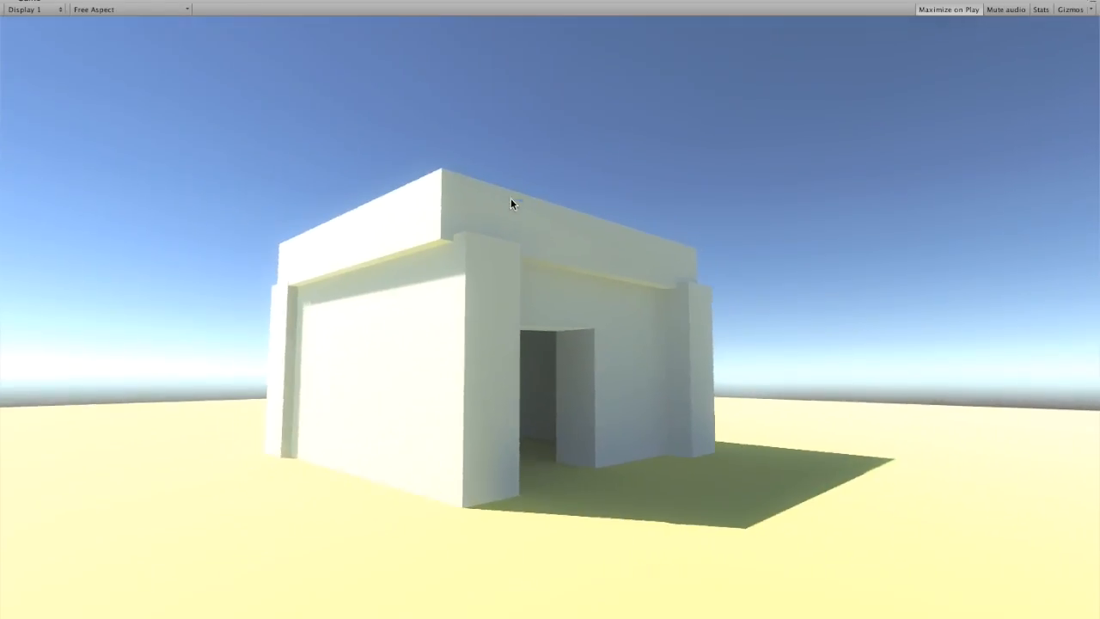
left_click(510, 199)
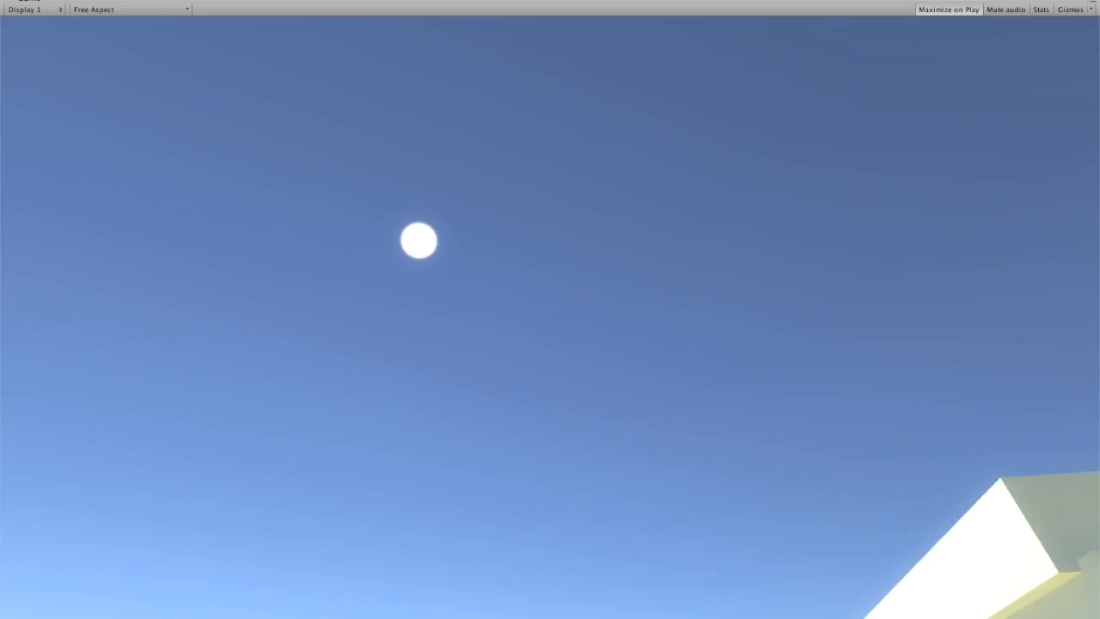
key("Escape")
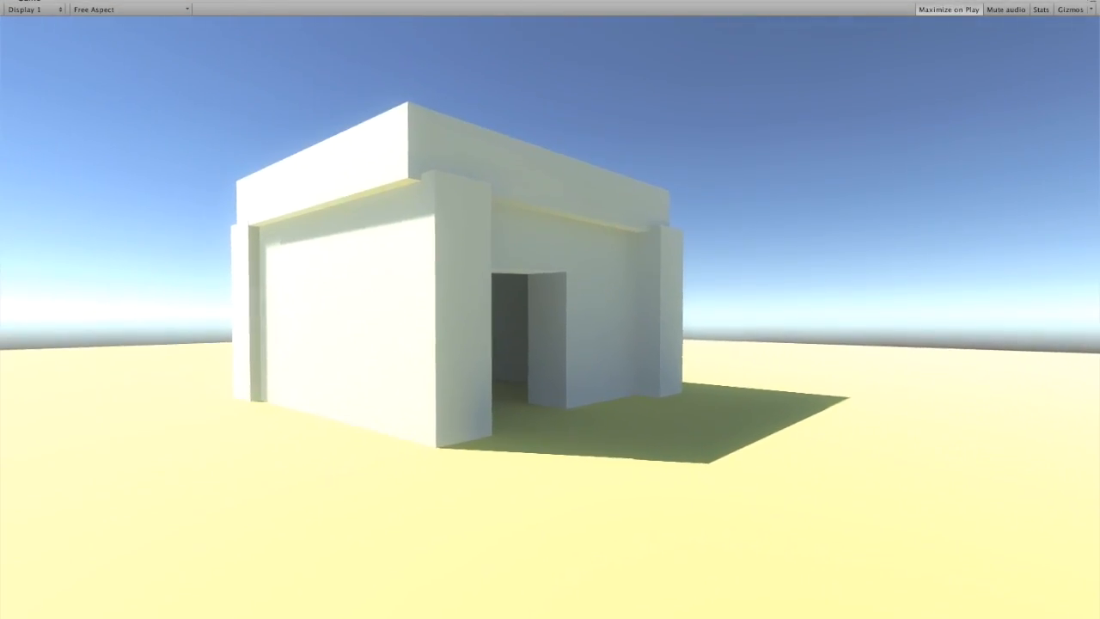
left_click(530, 0)
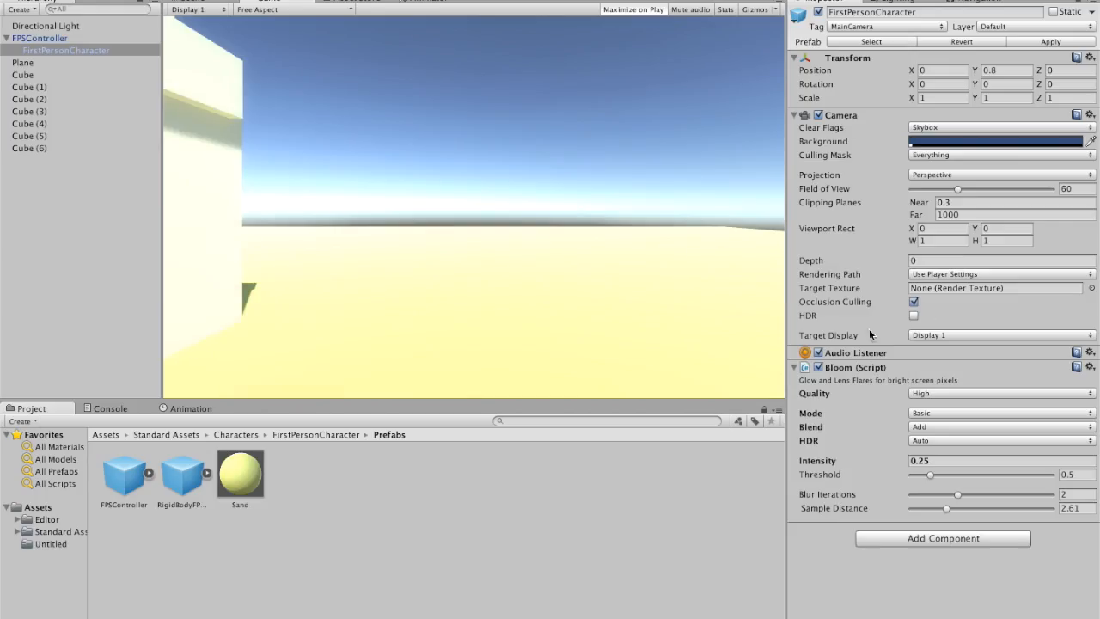
Compare the camera's image with Bloom disabled and enabled, leaving the effect enabled
left_click(817, 367)
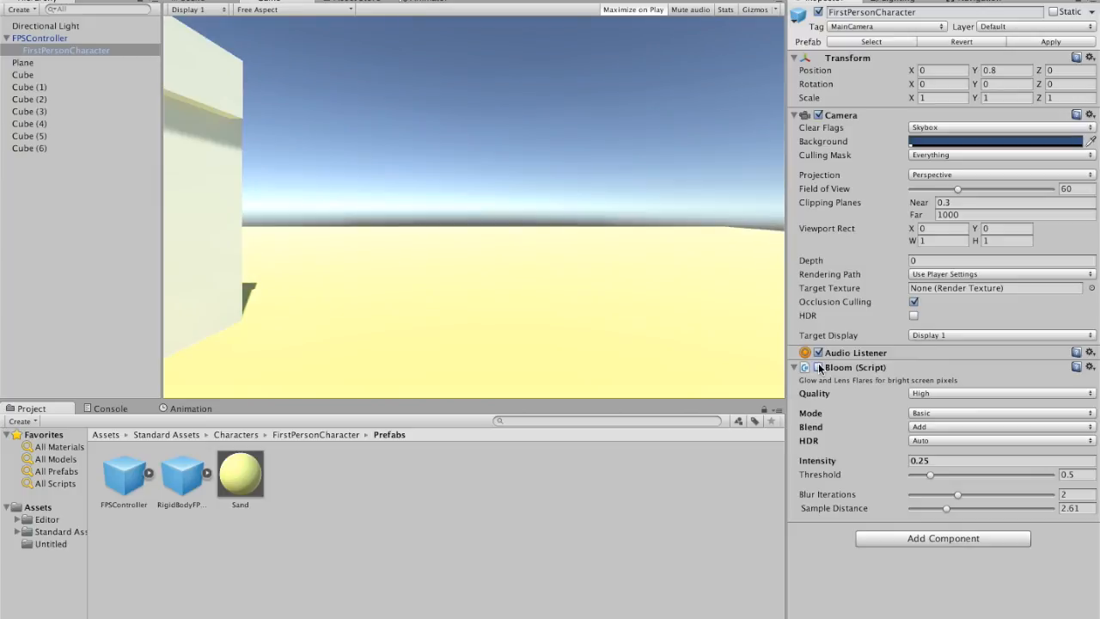
left_click(818, 367)
left_click(818, 366)
Add the Tonemapping color adjustment effect to the FirstPersonCharacter camera
left_click(969, 541)
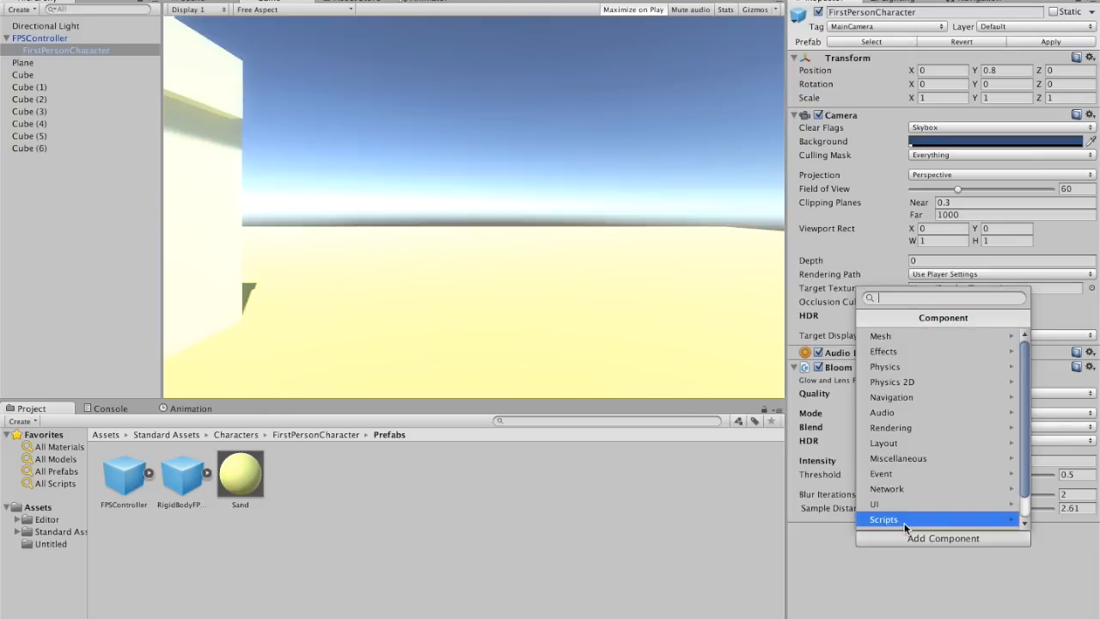
scroll(904, 520, "down", 1)
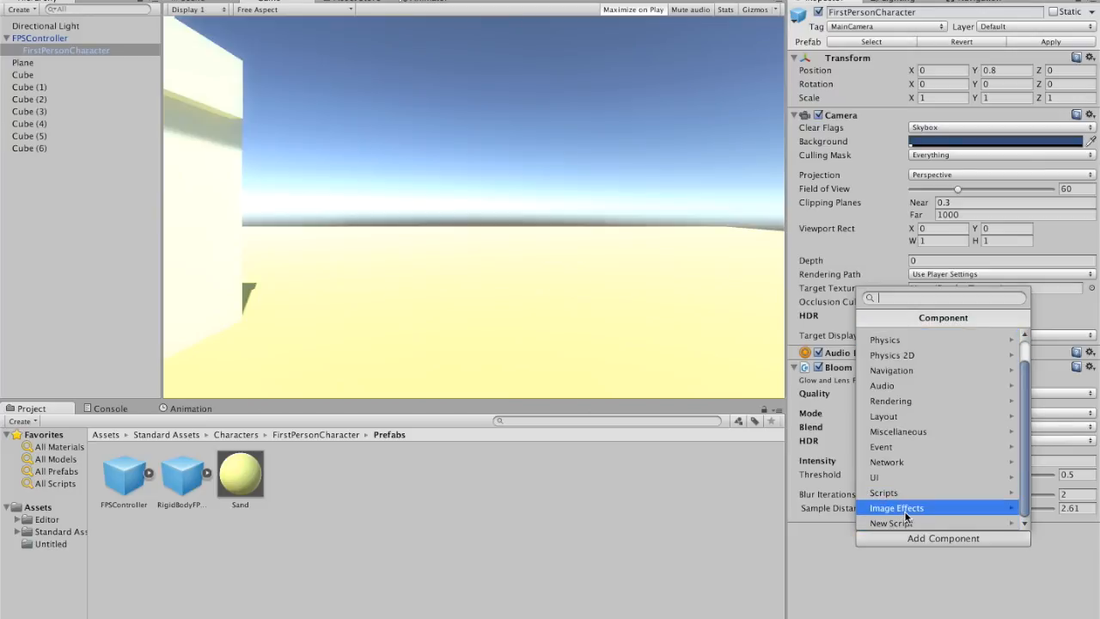
left_click(903, 510)
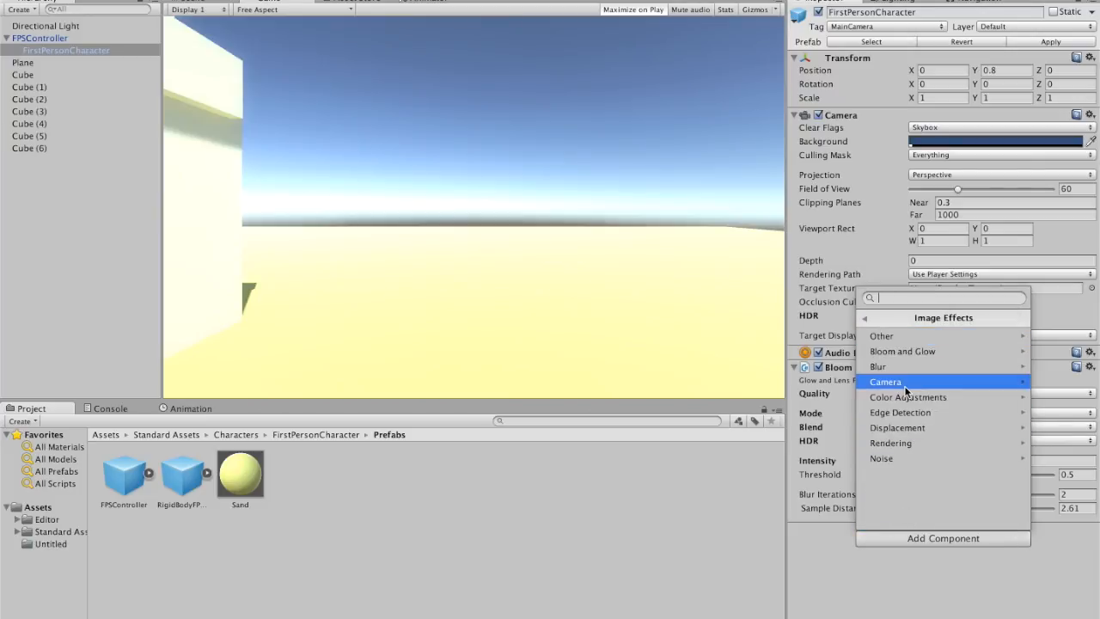
left_click(927, 393)
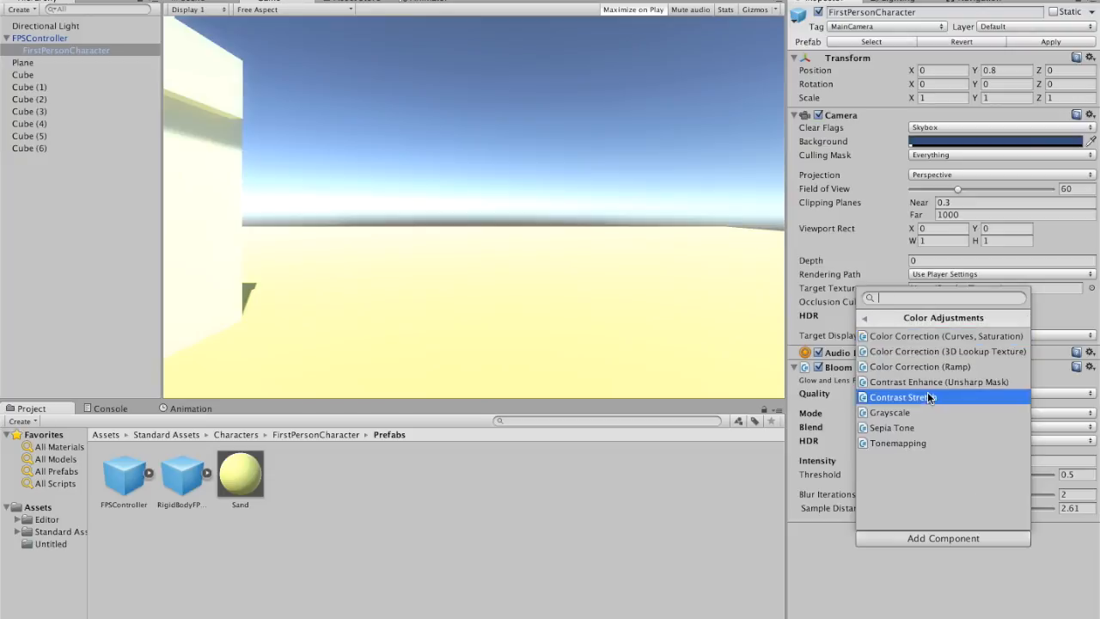
left_click(894, 444)
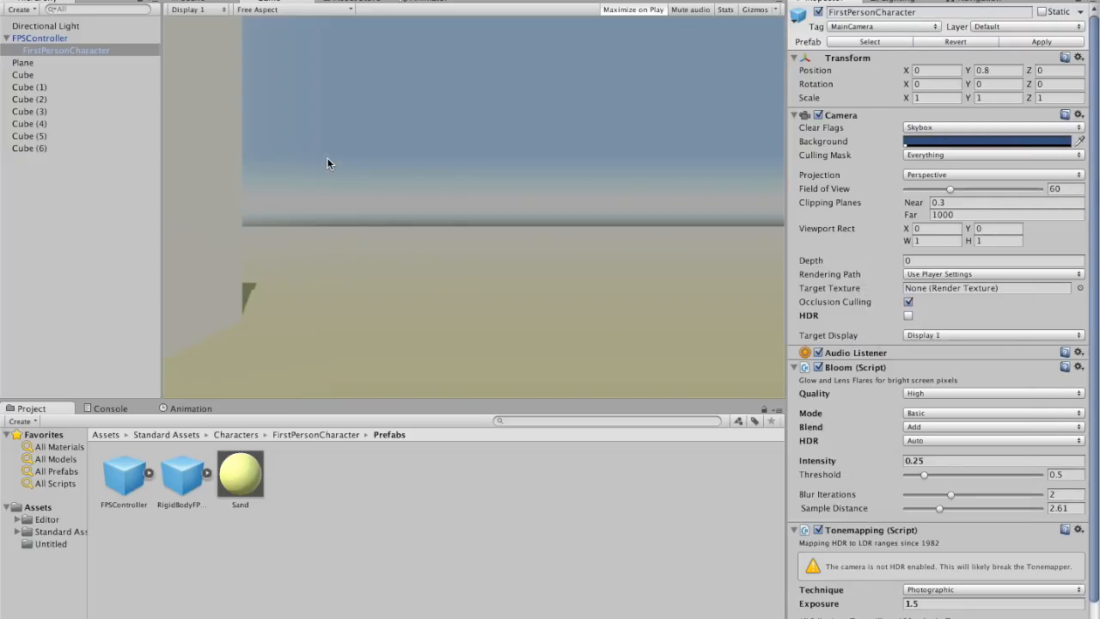
Set the camera's Tonemapping technique to Adaptive Reinhard with middle grey 0.92 and white 1.35
scroll(991, 437, "down", 1)
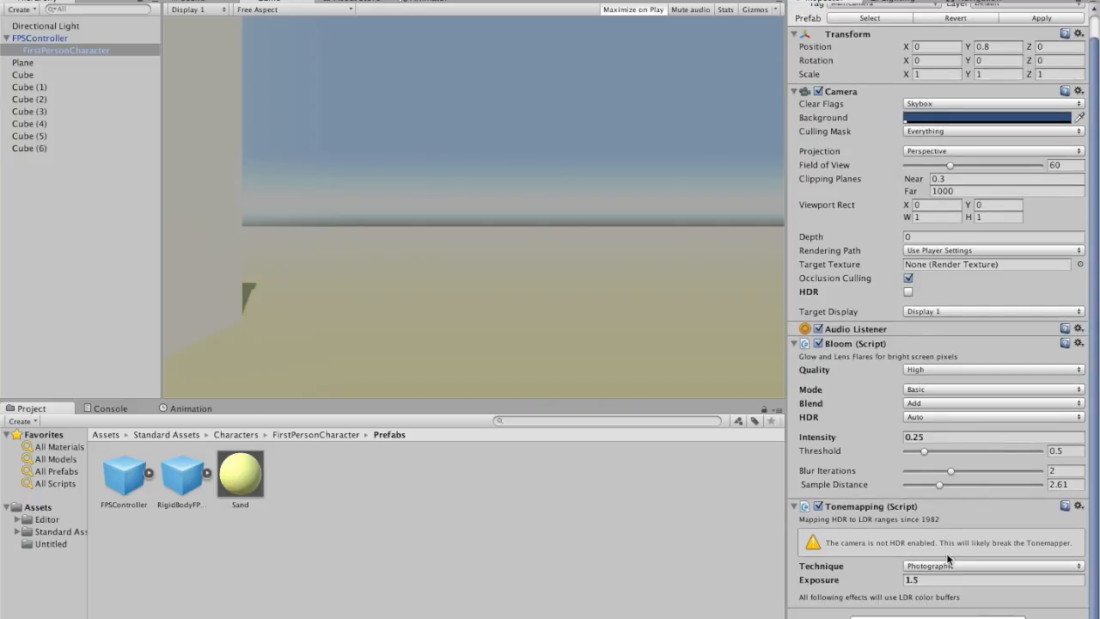
left_click(946, 566)
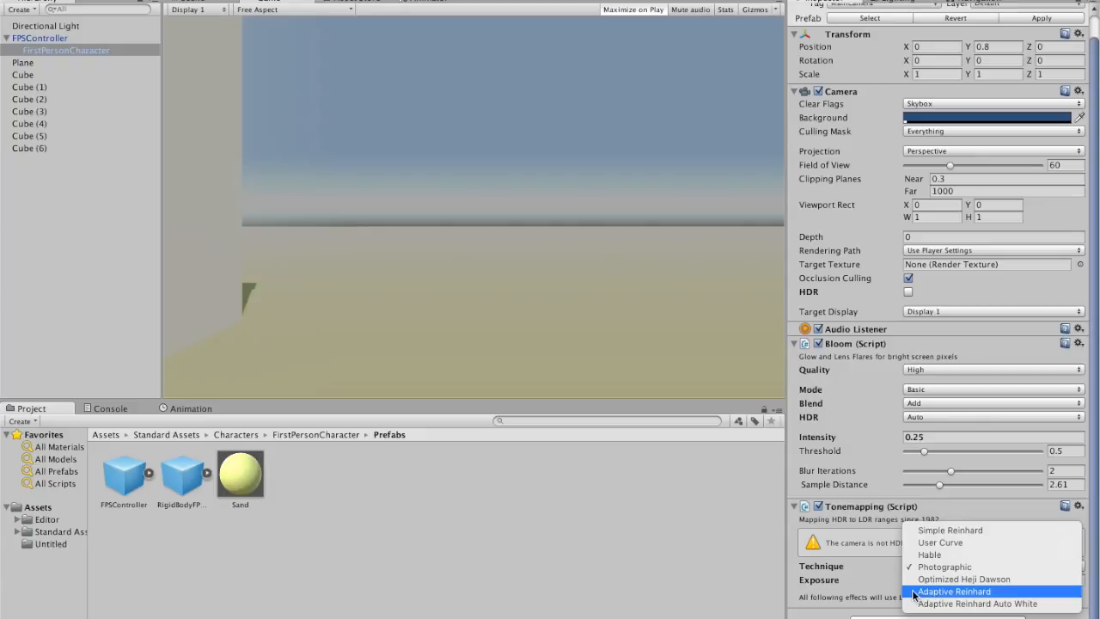
left_click(979, 591)
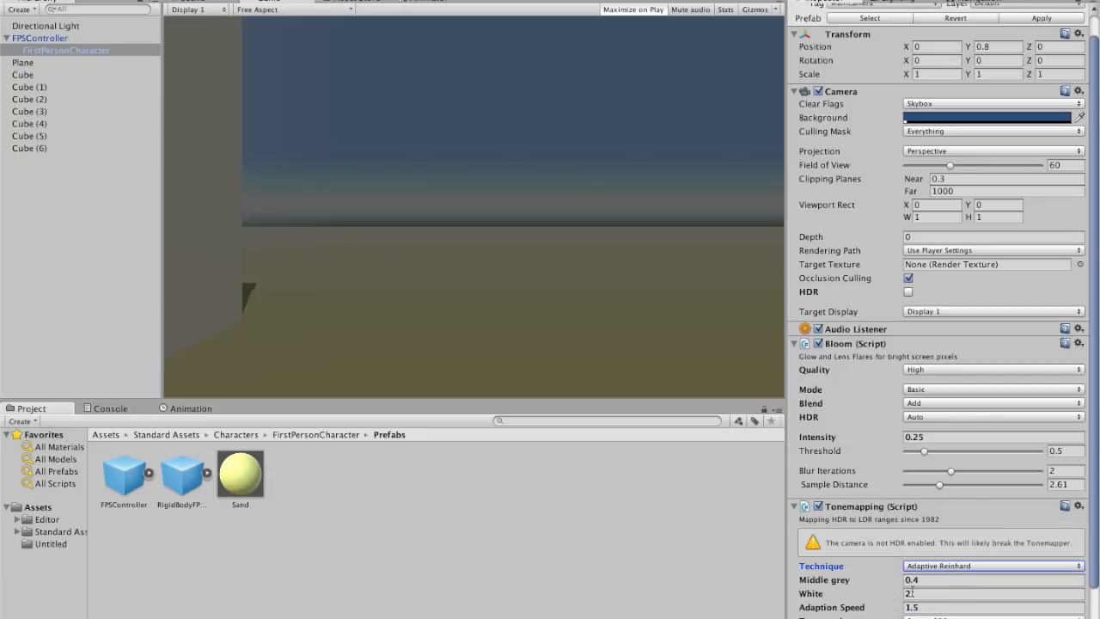
scroll(868, 592, "down", 2)
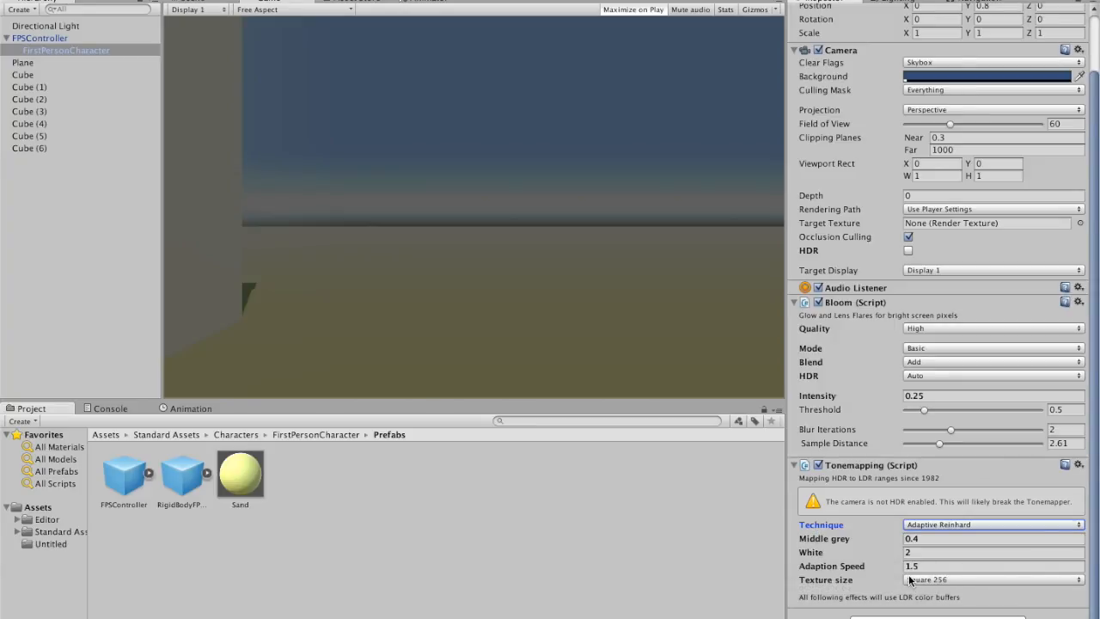
left_click_drag(835, 540, 827, 574)
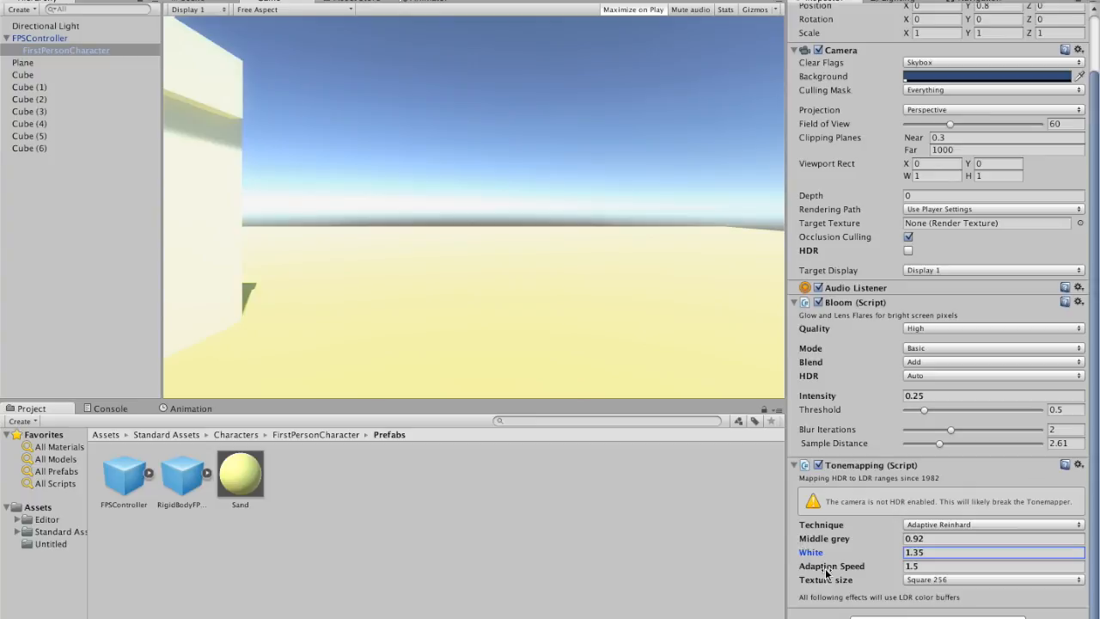
left_click(825, 571)
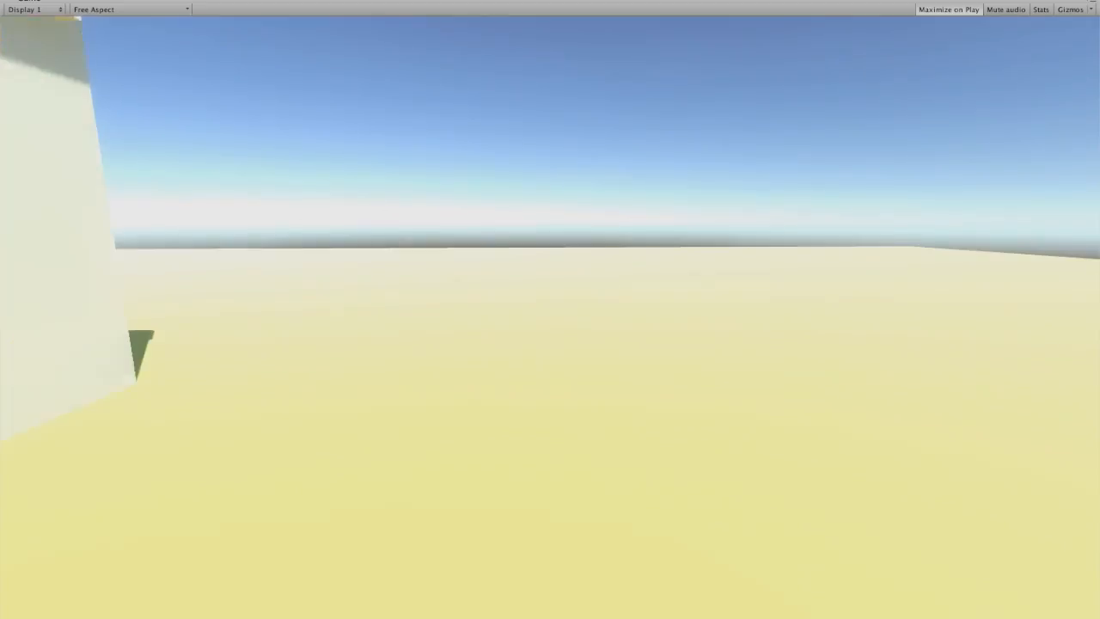
Play the scene and walk around and through the building to examine the tonemapping on its walls, interior and sky
key("s")
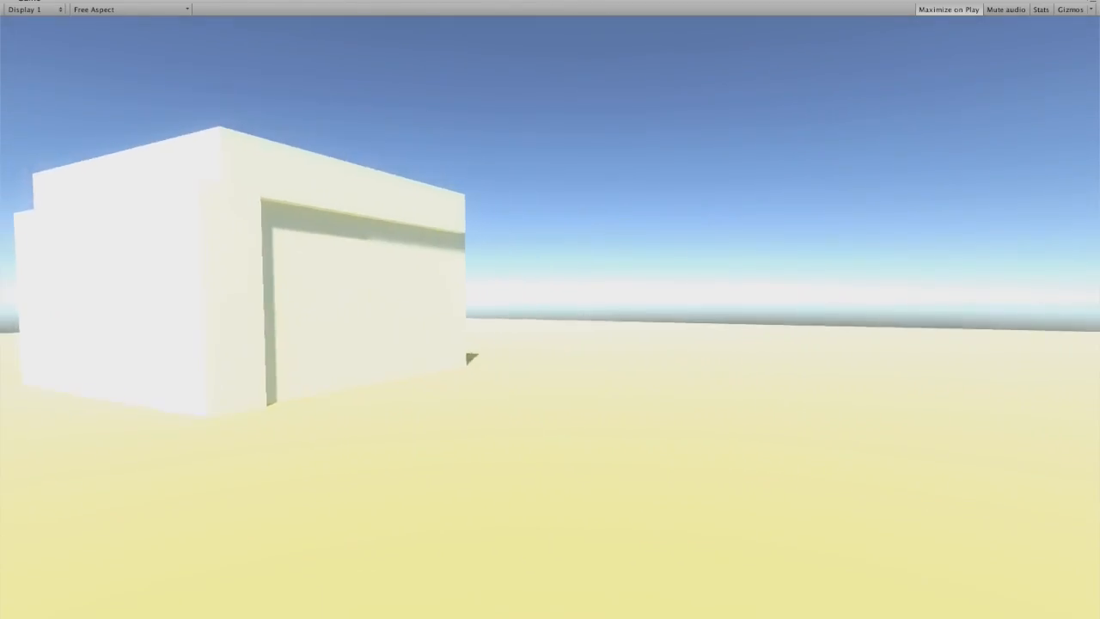
key("w")
key("w")
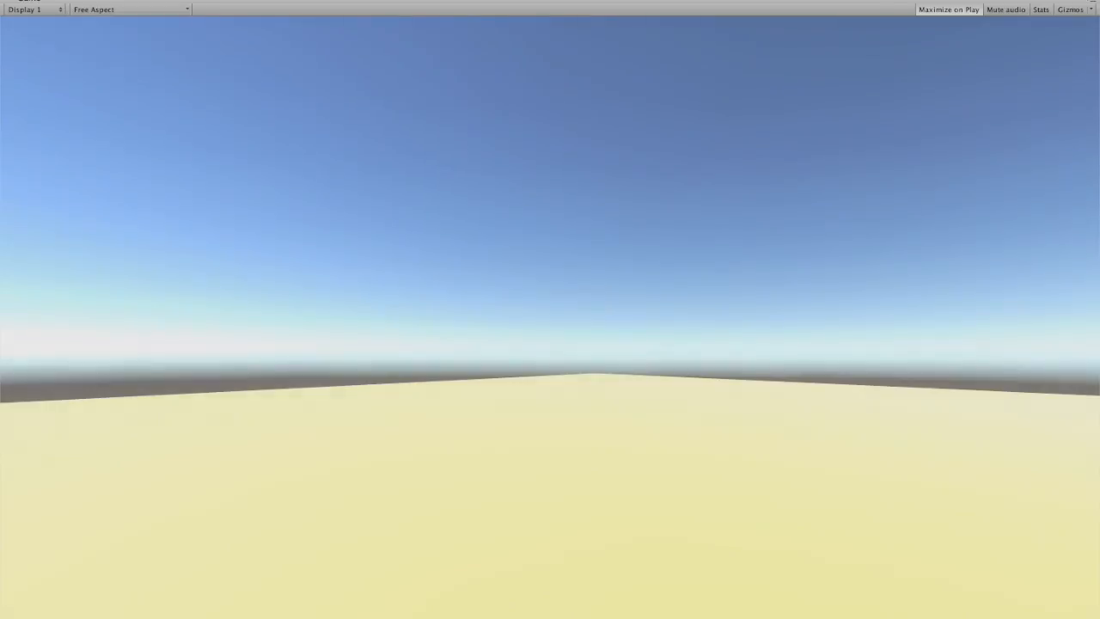
key("s")
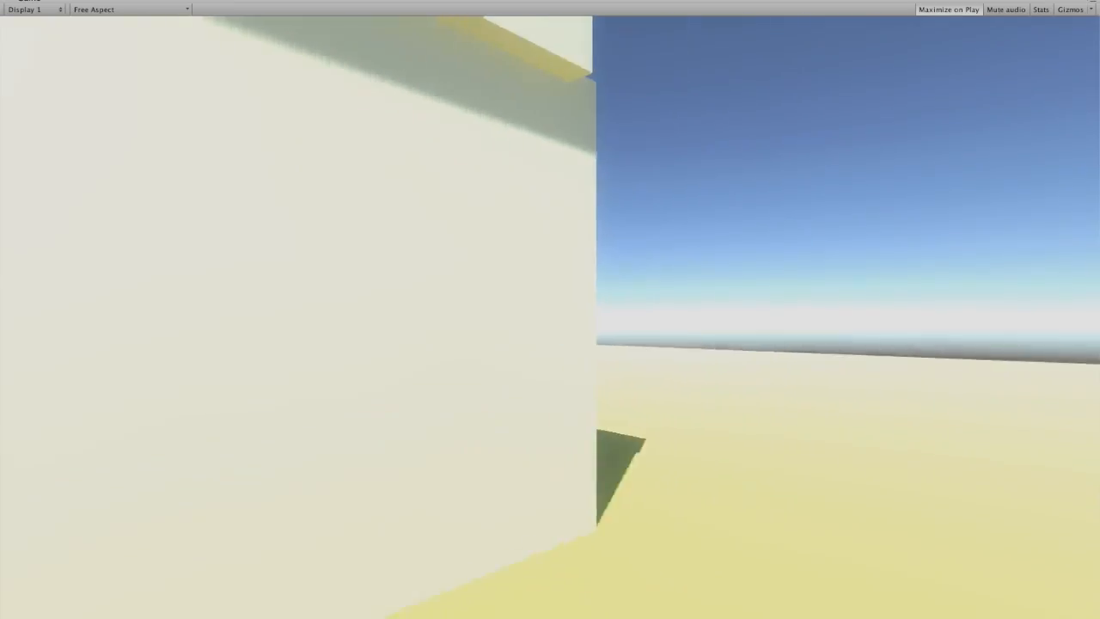
key("d")
key("w")
key("w")
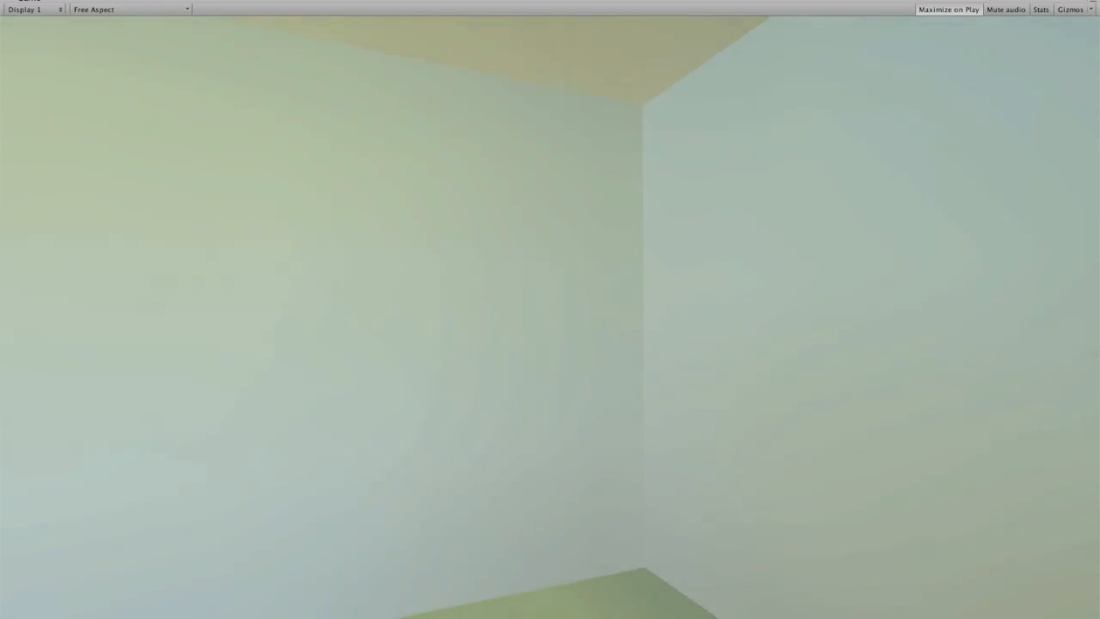
key("w")
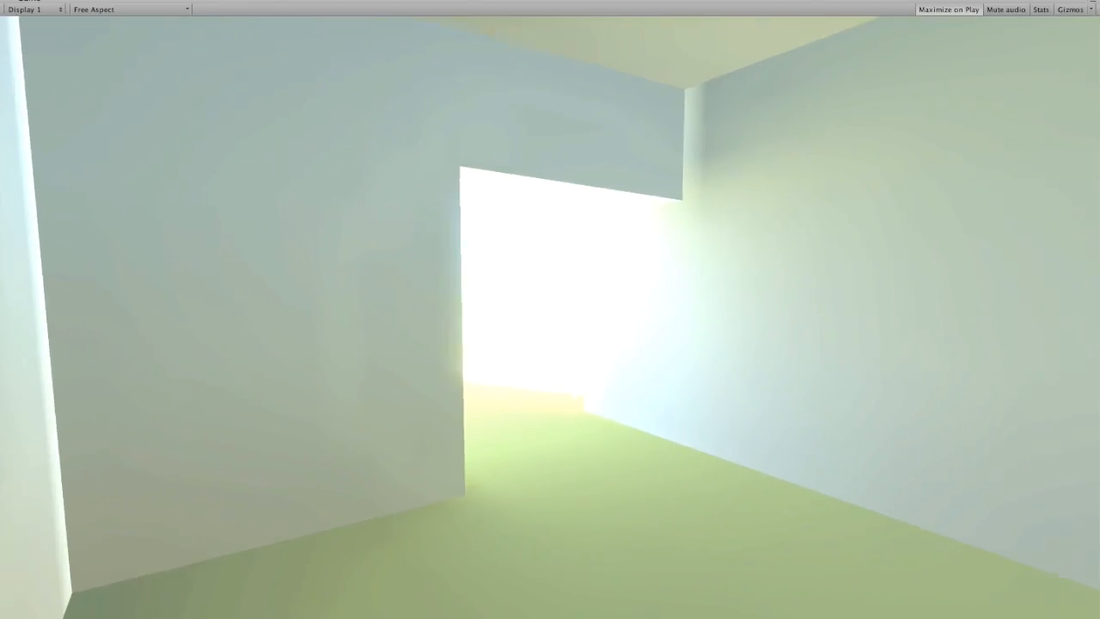
key("w")
key("w")
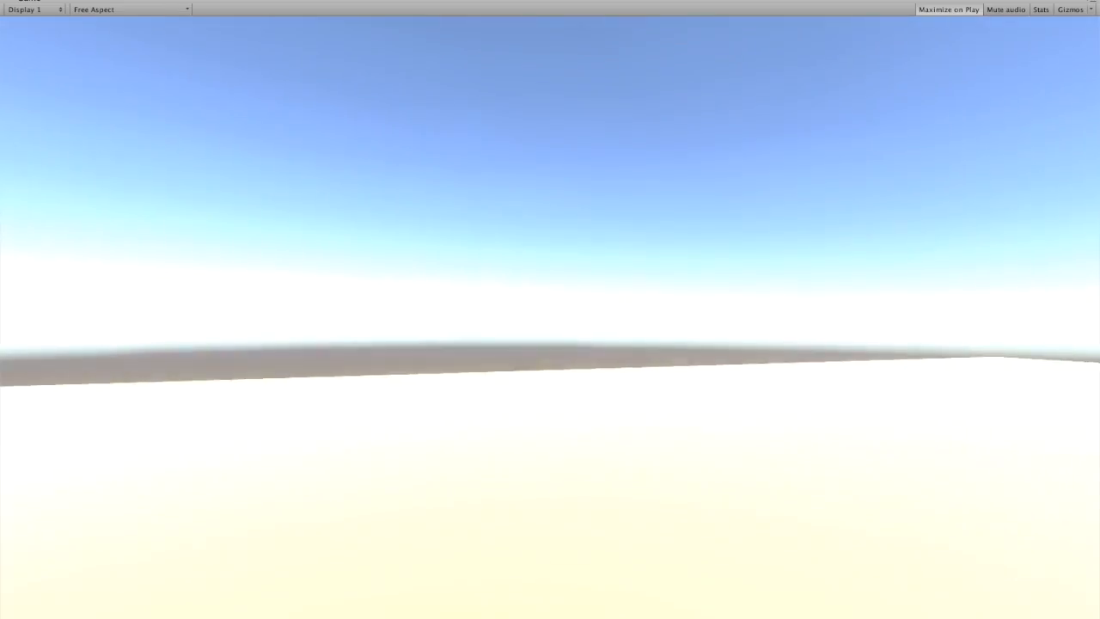
key("w")
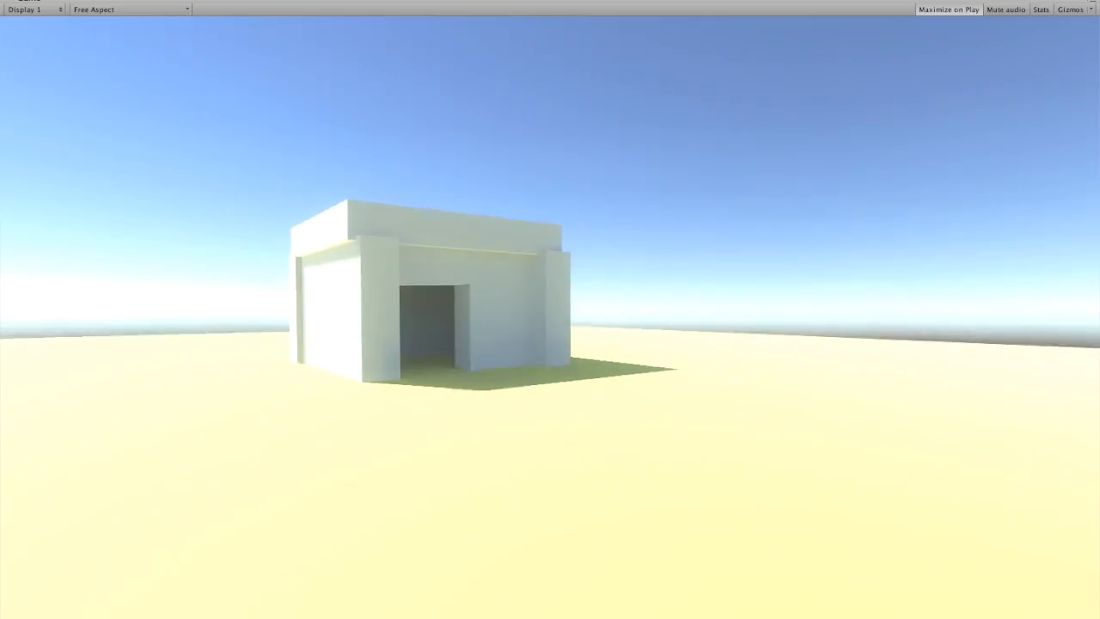
Walk back into the building and out again to compare the exposure adaptation between the interior and the sunlit exterior
key("w")
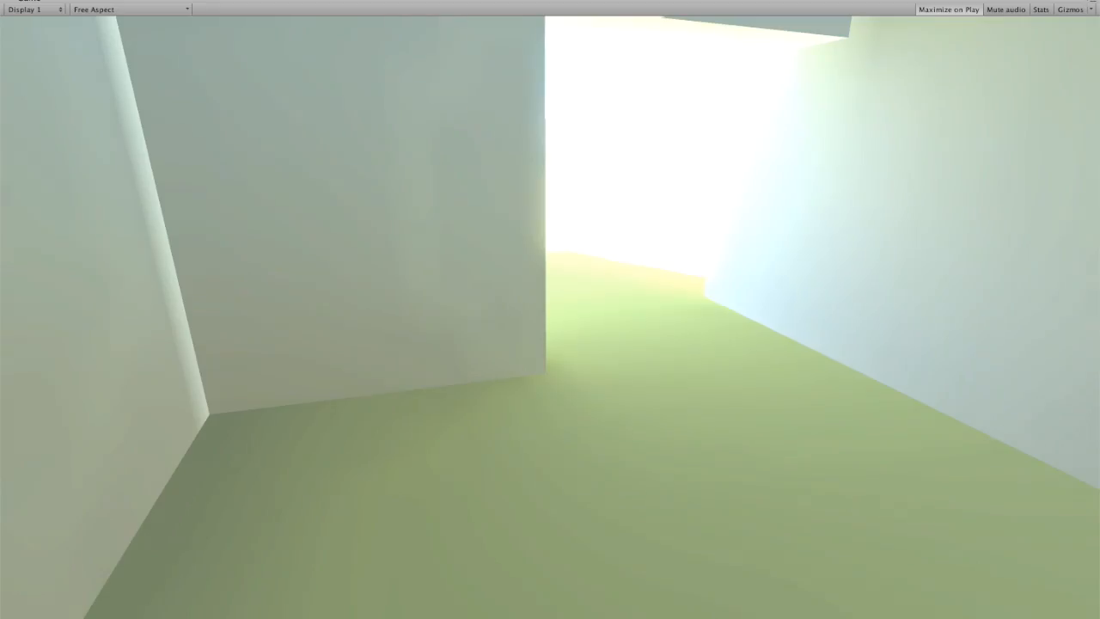
key("w")
key("w")
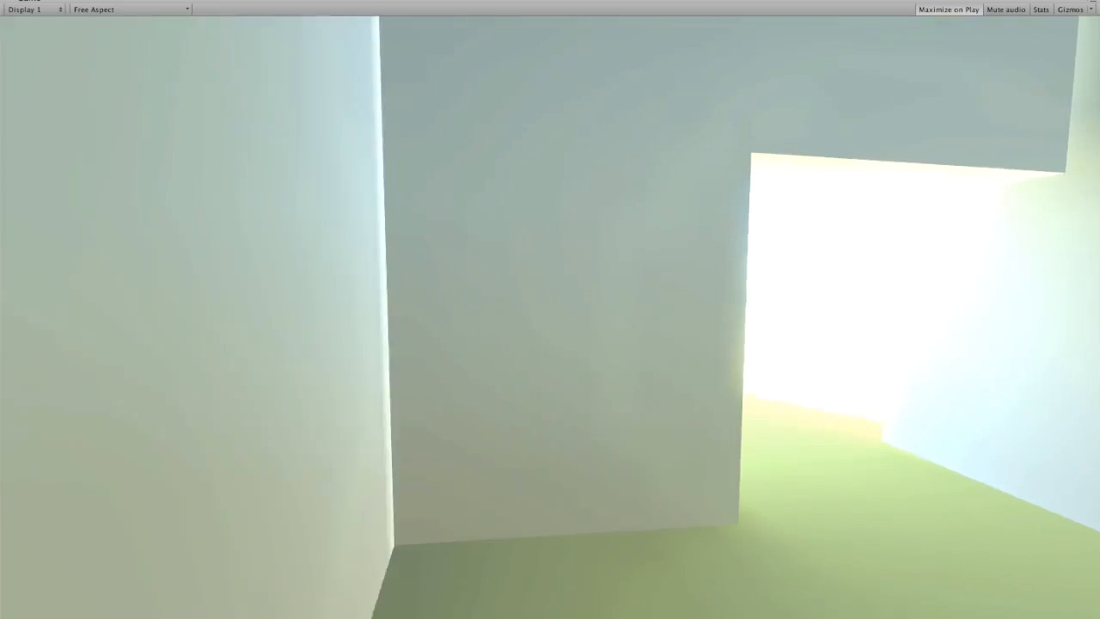
key("w")
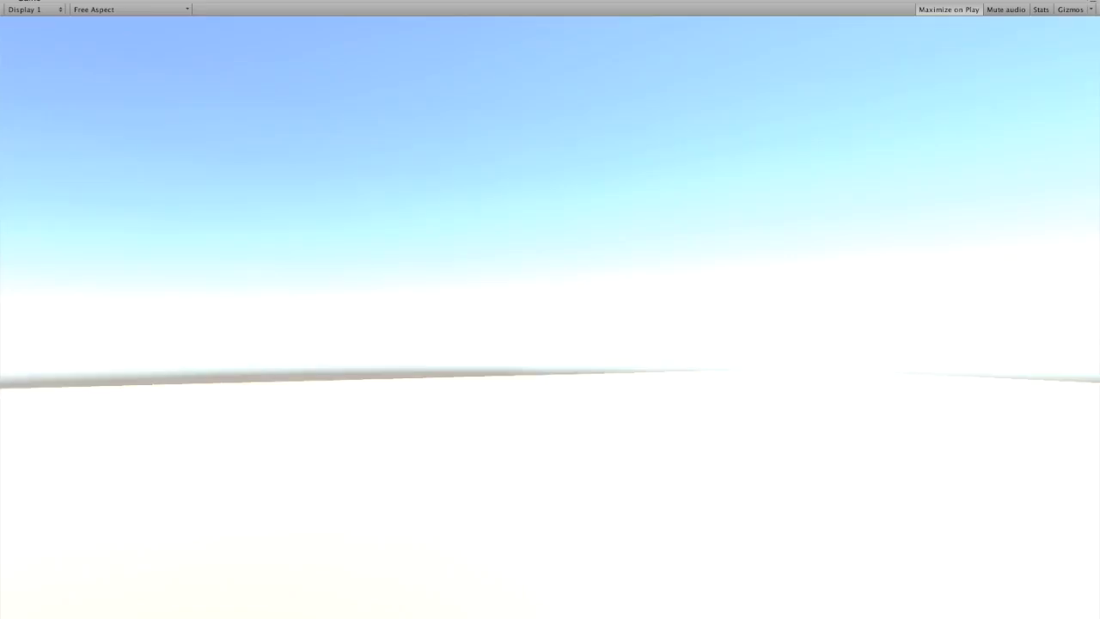
key("s")
key("d")
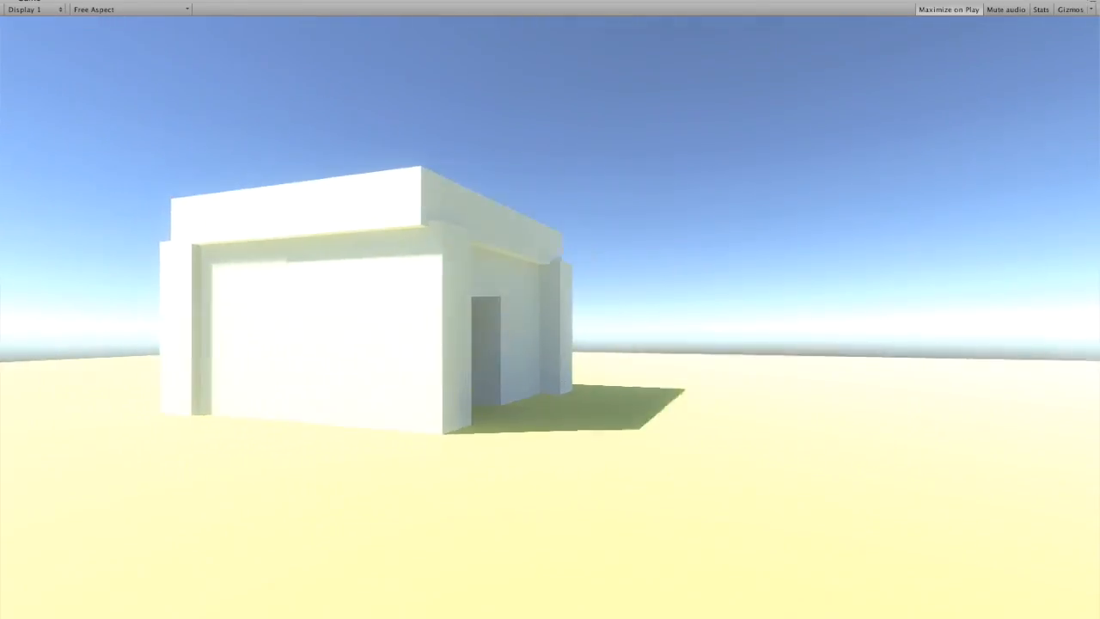
key("w")
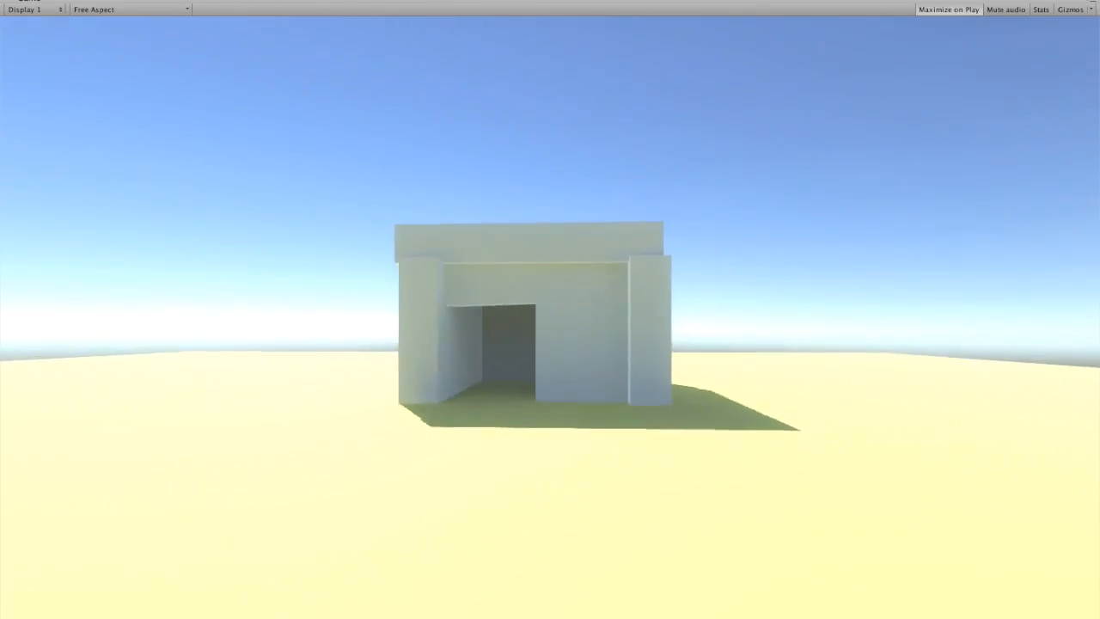
key("a")
key("s")
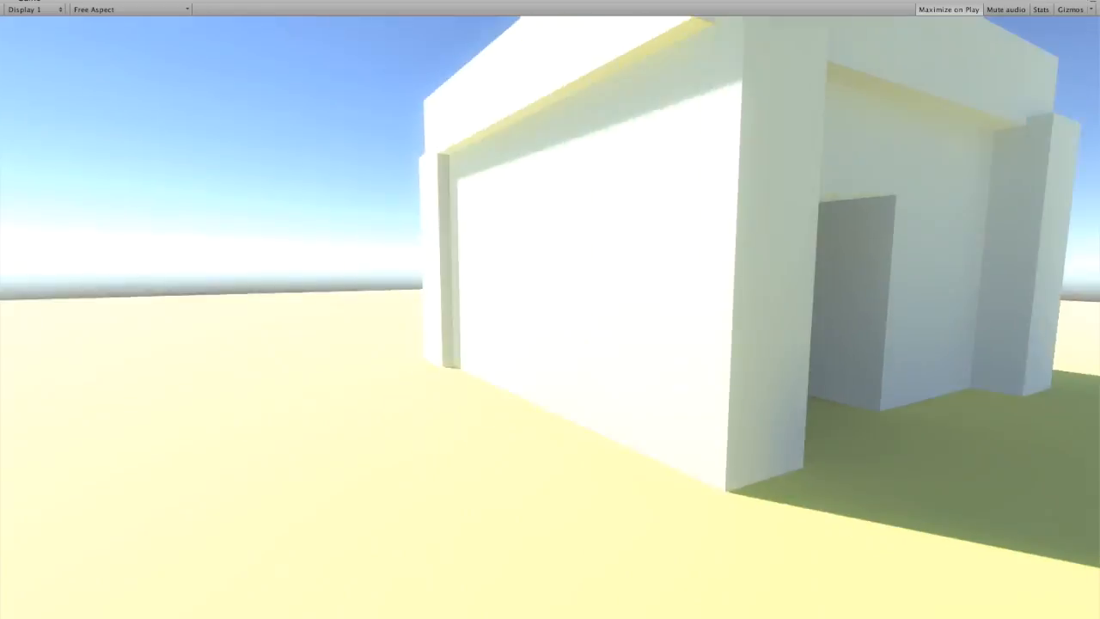
key("s")
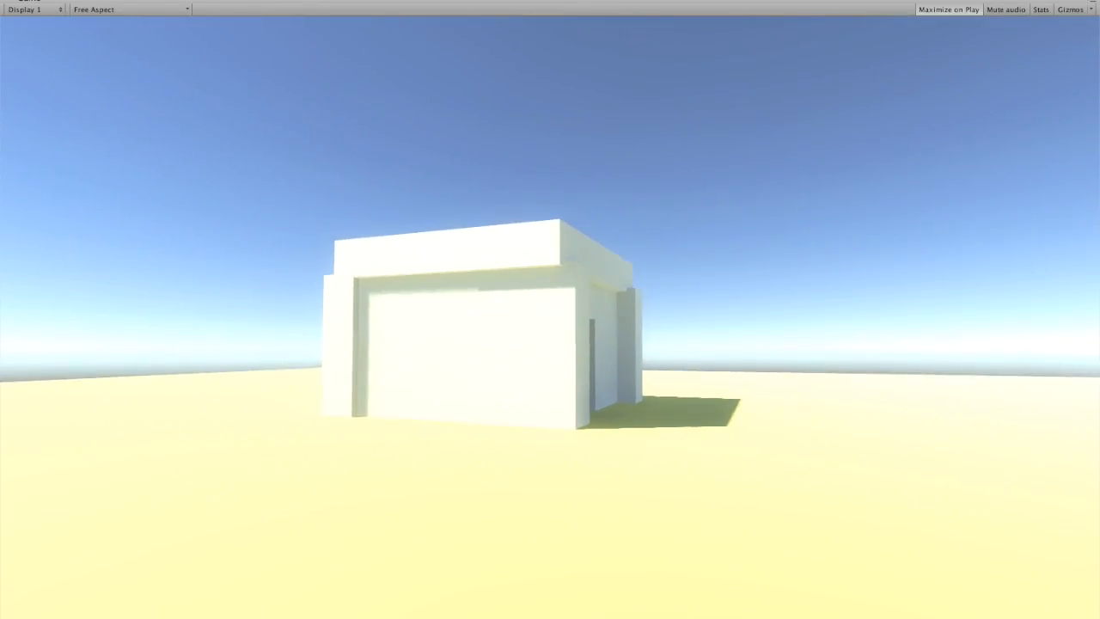